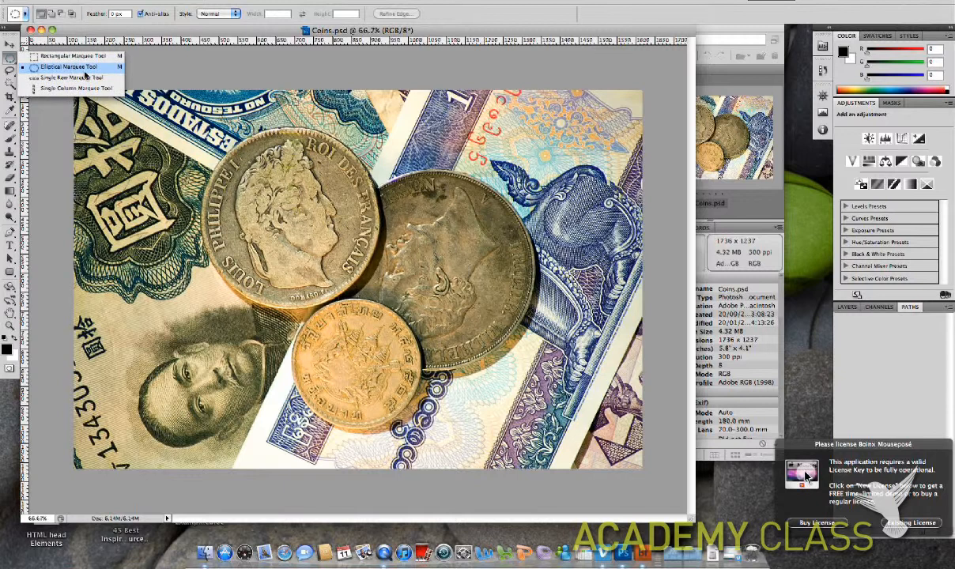
Draw an elliptical marquee selection around the upper-left Louis Philippe coin
left_click(84, 70)
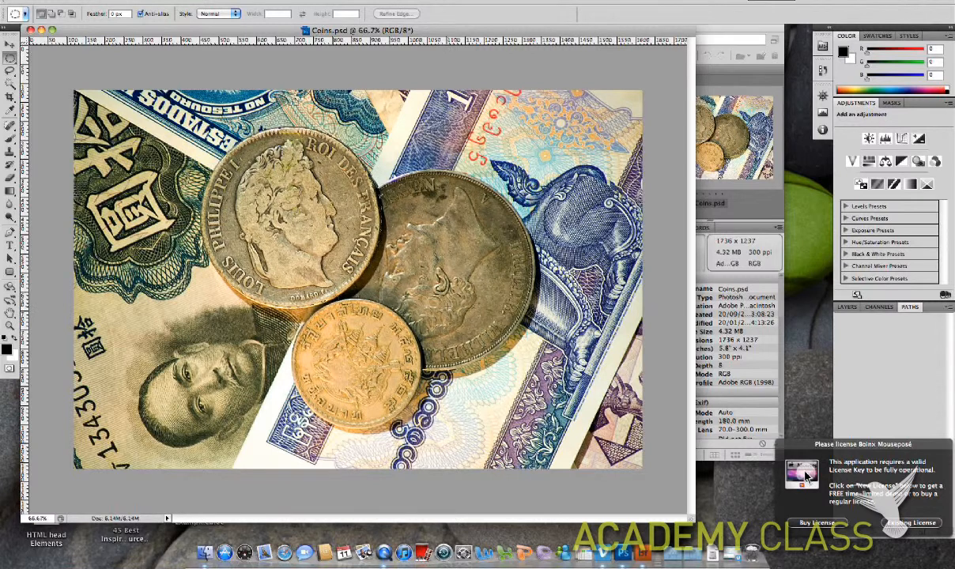
left_click_drag(447, 306, 447, 306)
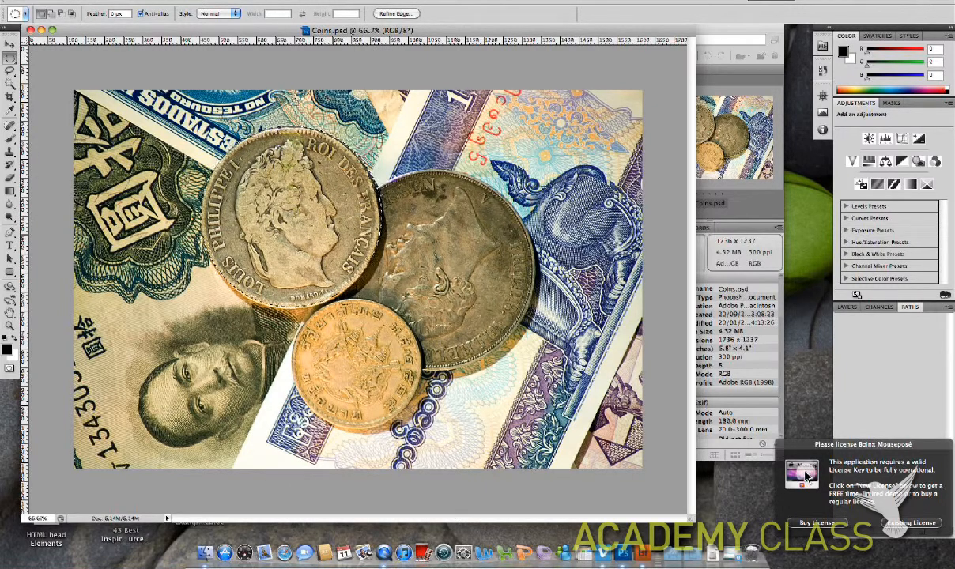
Transform the selection to fit the coin's edge, scaling it to 99.37% width and 100.94% height and nudging it right
left_click(210, 1)
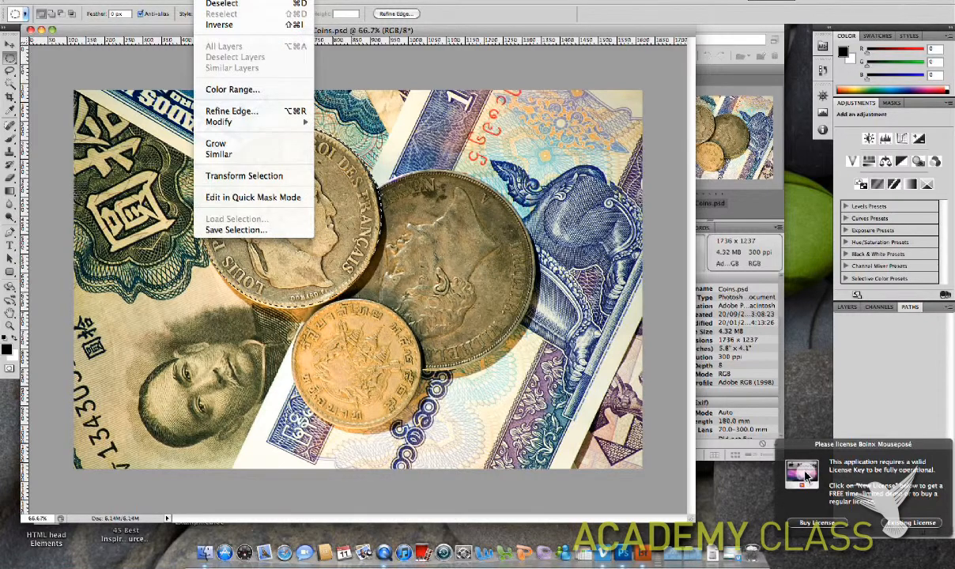
left_click(251, 177)
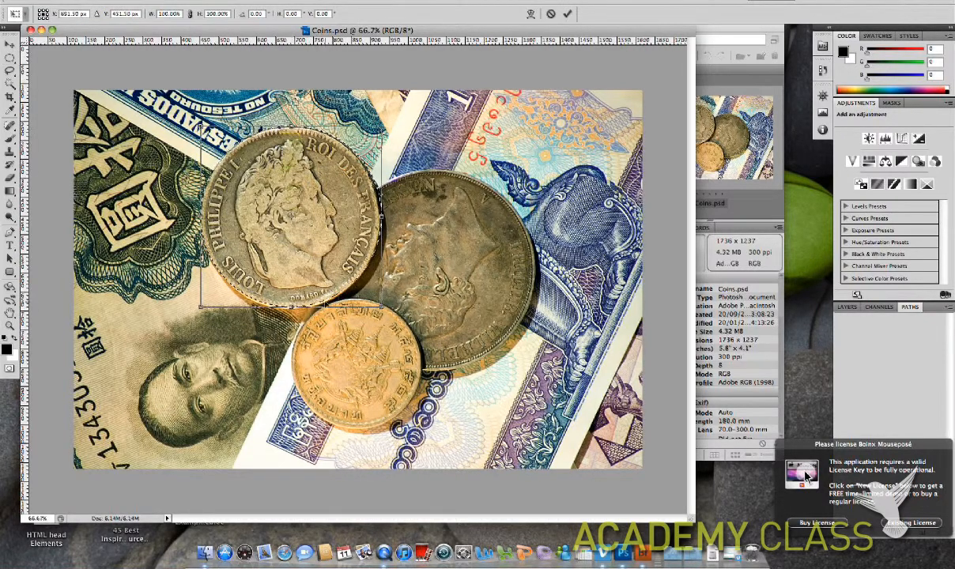
left_click_drag(358, 279, 359, 280)
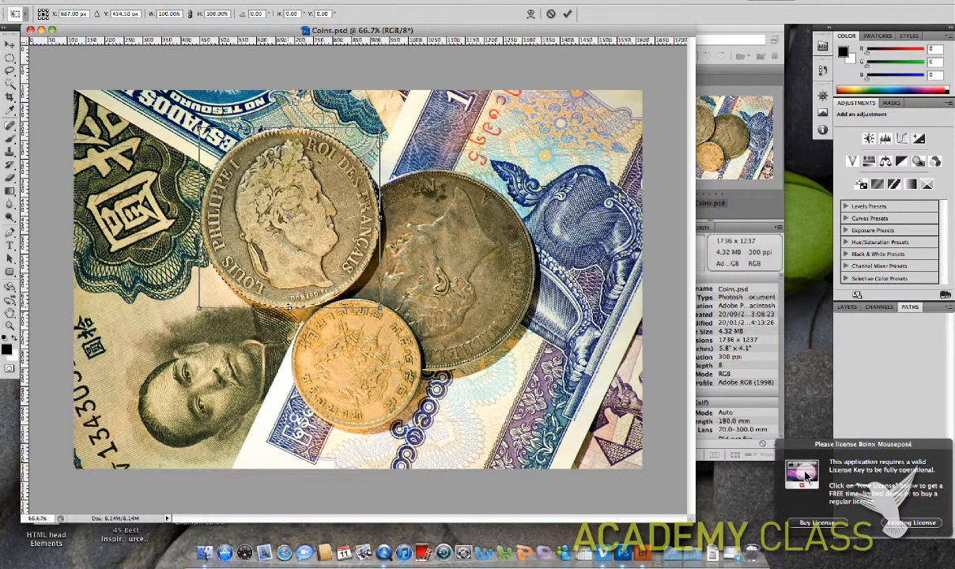
left_click_drag(289, 308, 289, 310)
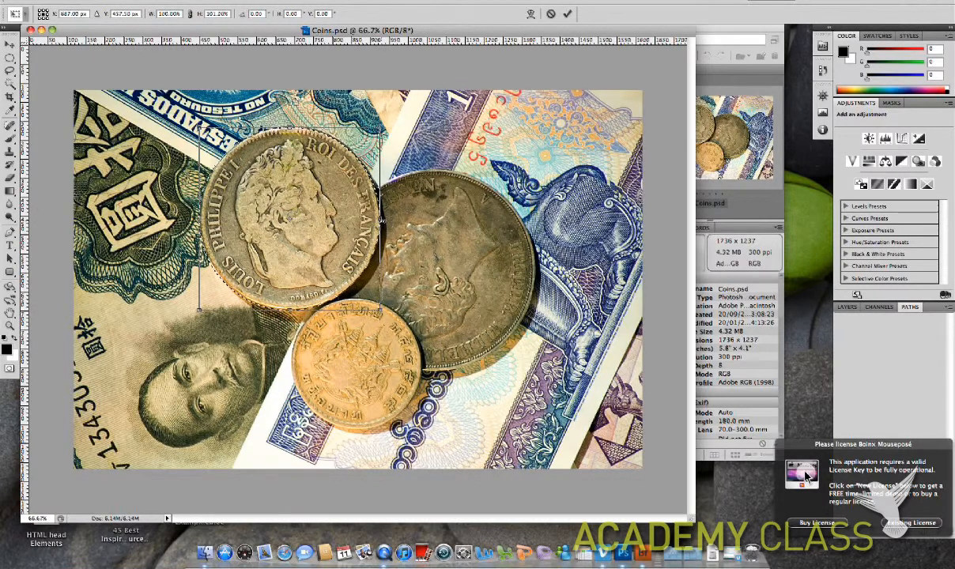
left_click_drag(383, 219, 378, 219)
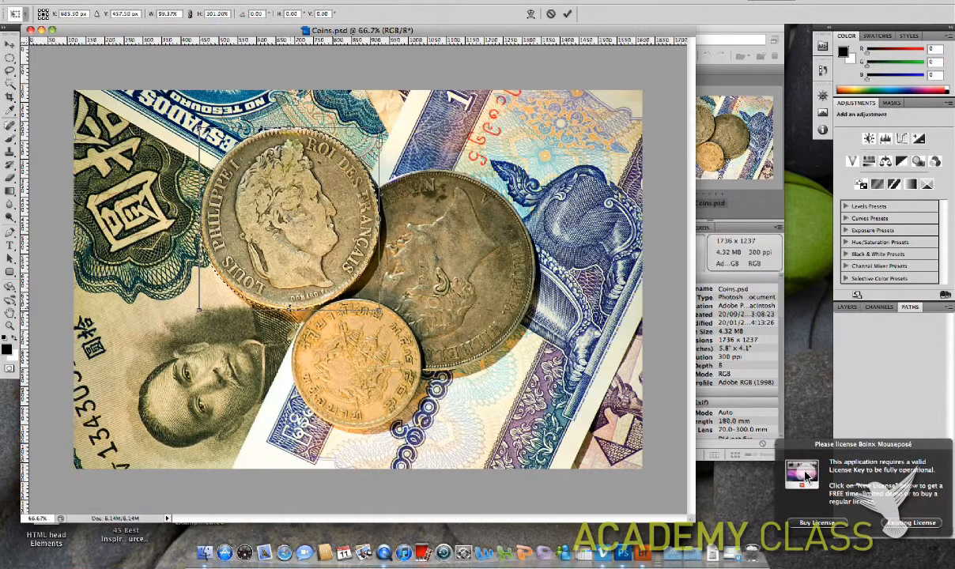
left_click_drag(290, 309, 289, 307)
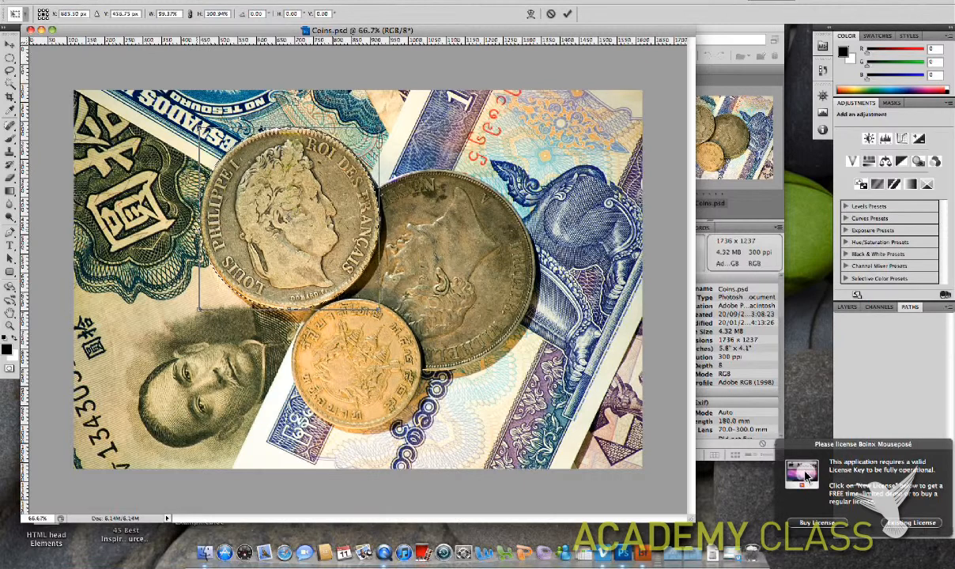
key("Right")
key("Right")
key("Right")
key("Right")
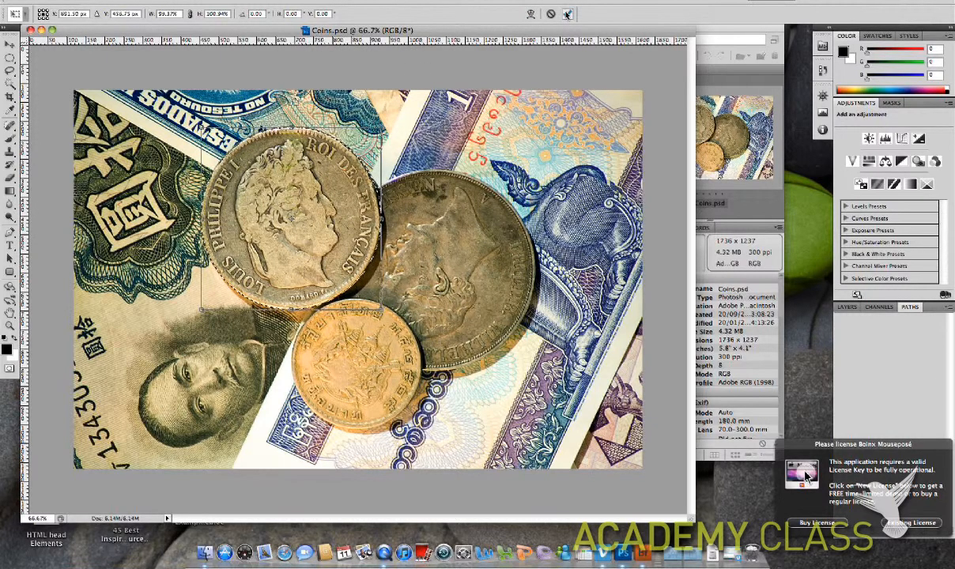
left_click(568, 14)
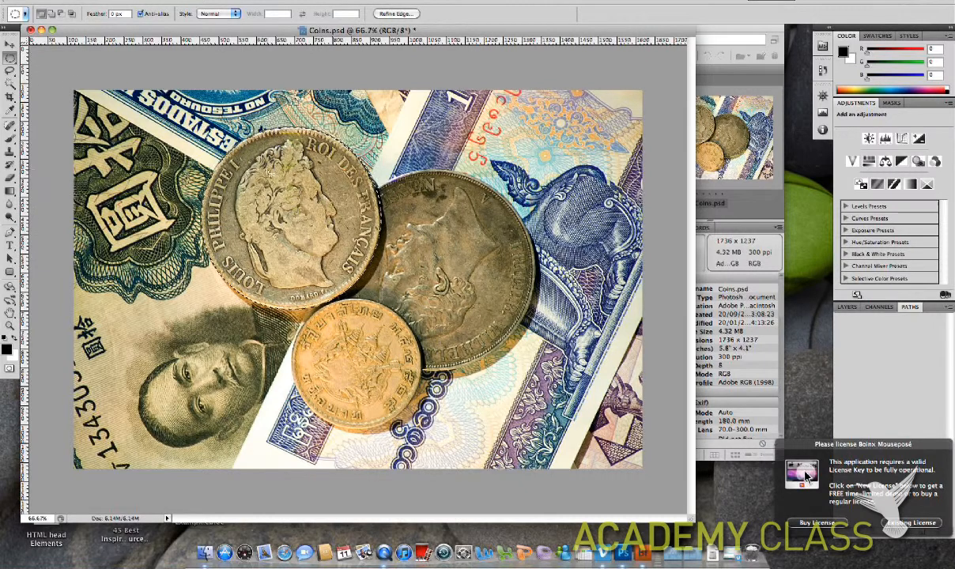
Switch to the Move tool and dismiss the Mouseposé licence notice
left_click(9, 44)
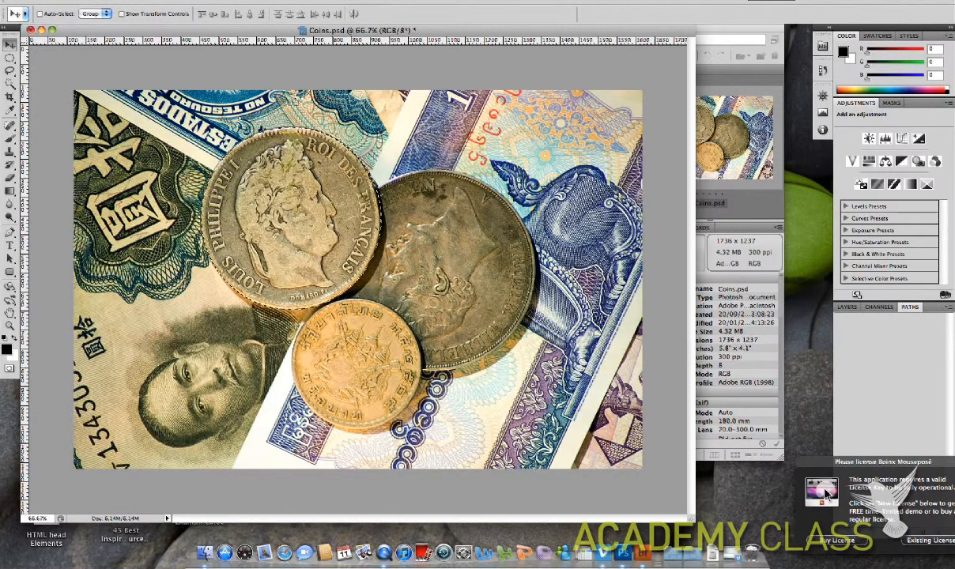
left_click(755, 1)
left_click(784, 175)
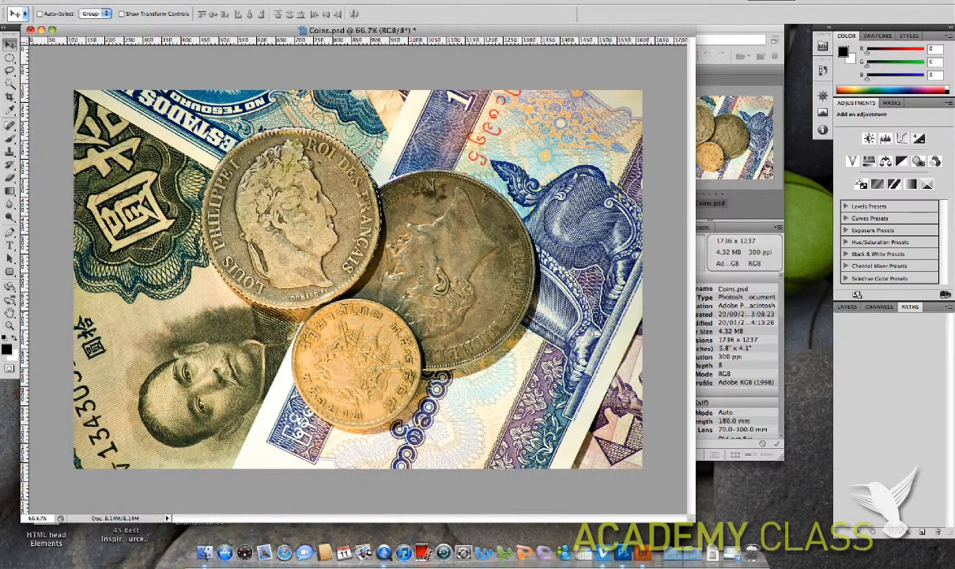
Save the coin selection as a new channel named "Big Coin"
left_click(210, 1)
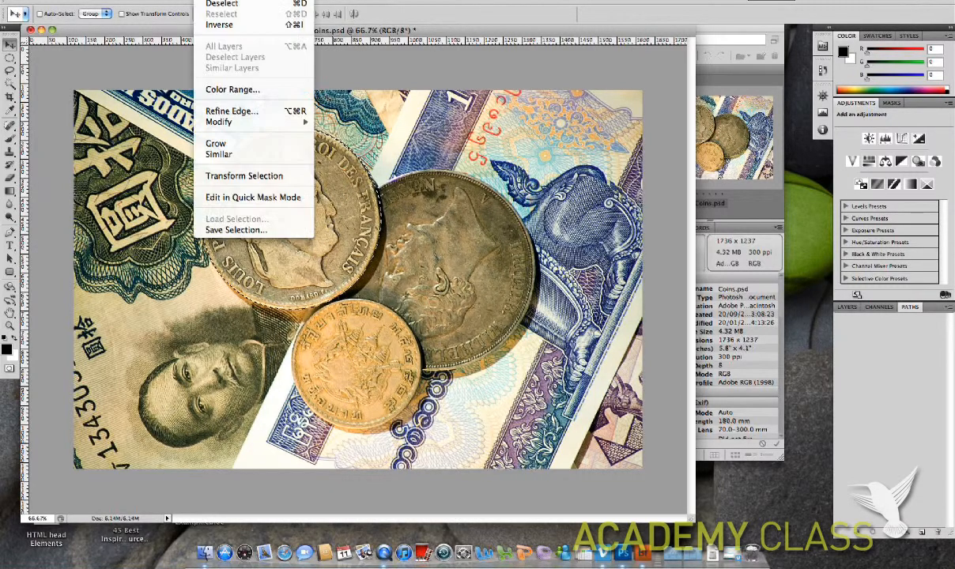
left_click(231, 231)
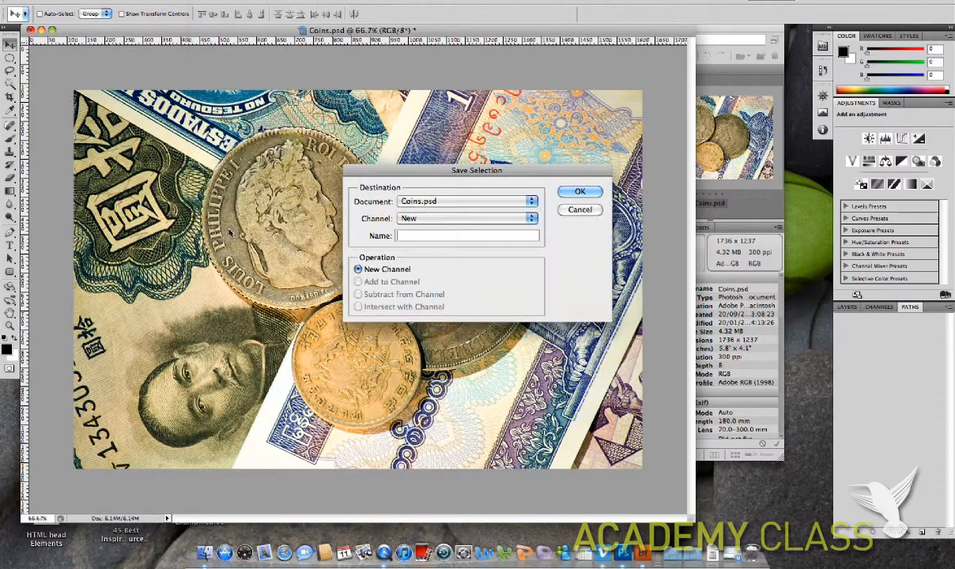
type("Big Coin")
key("Return")
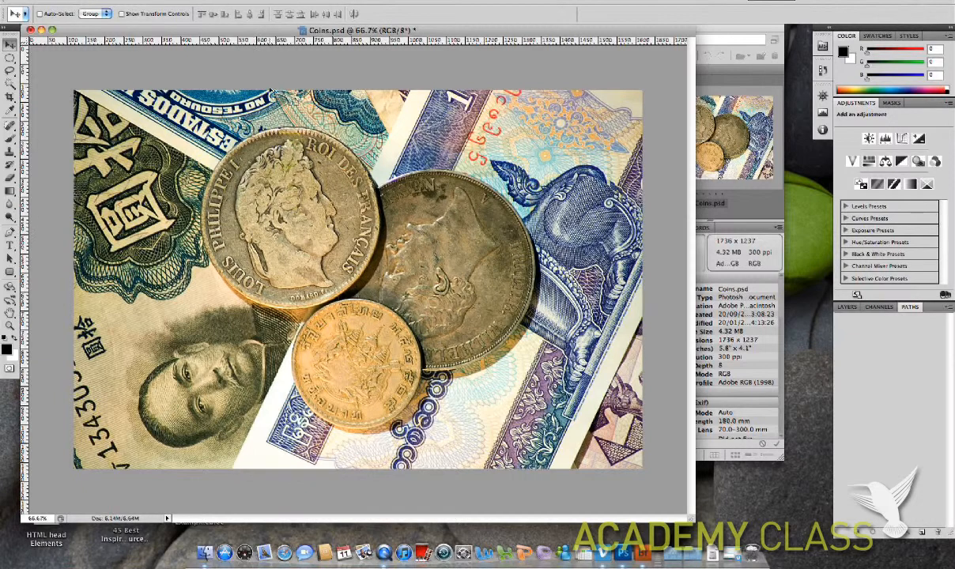
Load the saved "Big Coin" channel from Coins.psd as a new selection
left_click(211, 2)
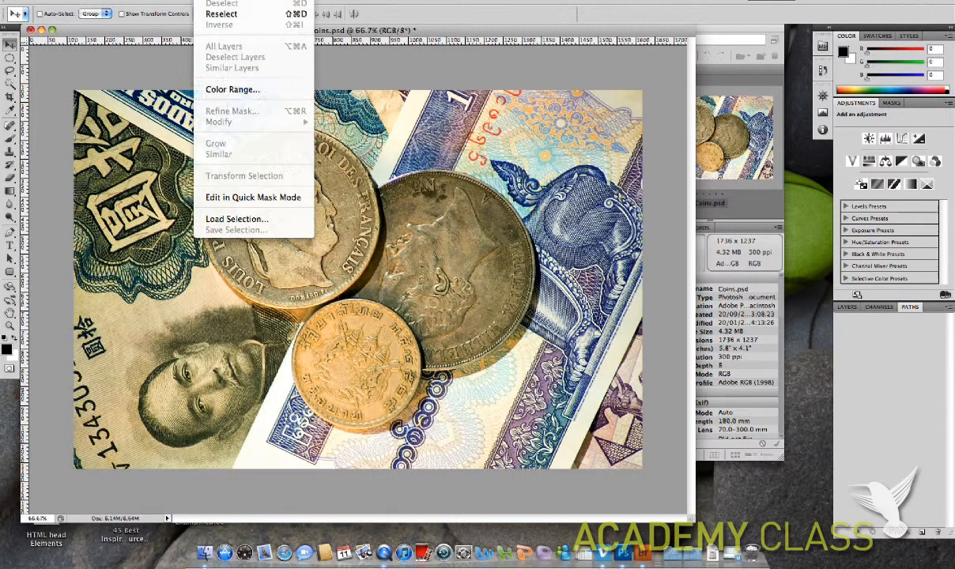
left_click(237, 219)
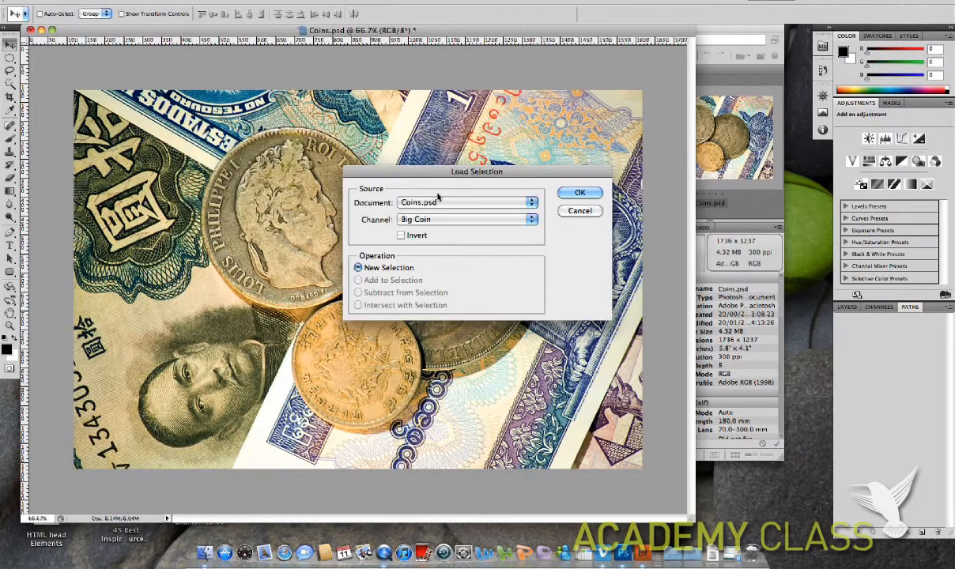
left_click(399, 220)
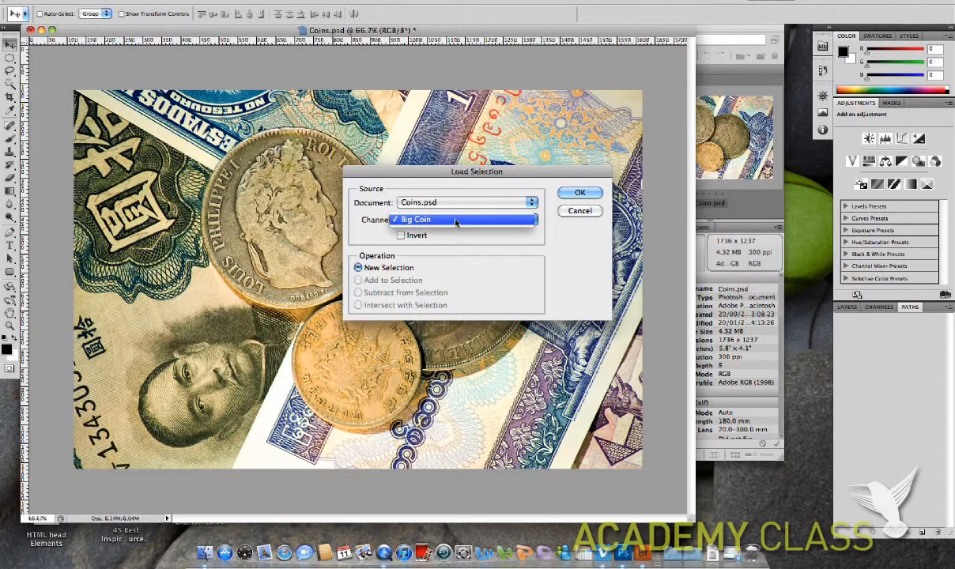
left_click(419, 222)
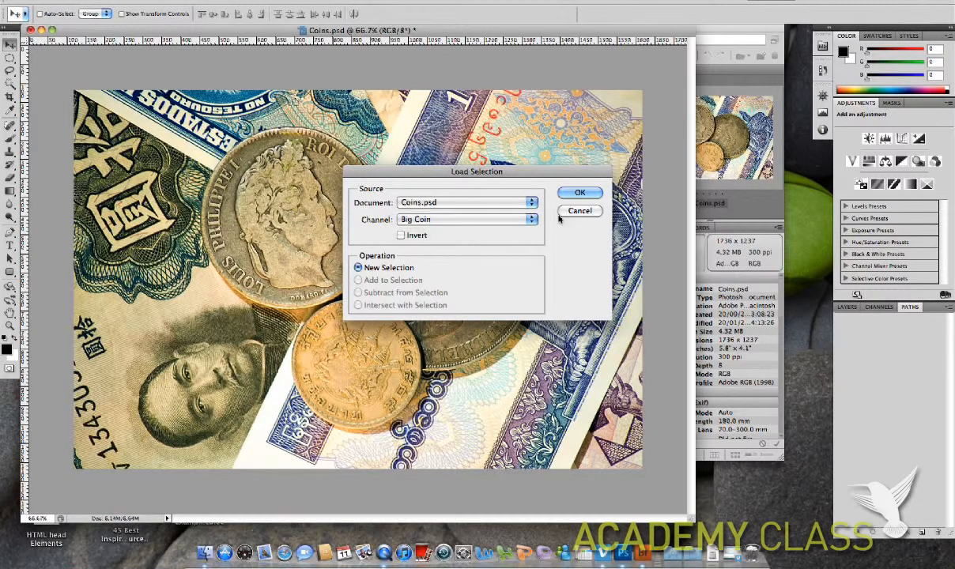
left_click(577, 194)
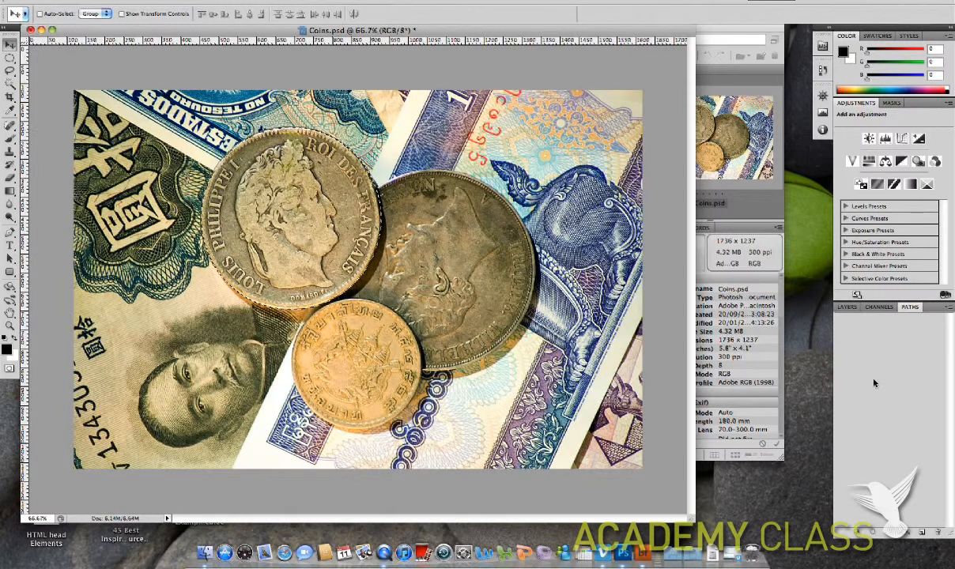
Copy the selected coin to a new layer with Layer via Copy and move it down-left, partly over the banknote portrait
left_click(847, 307)
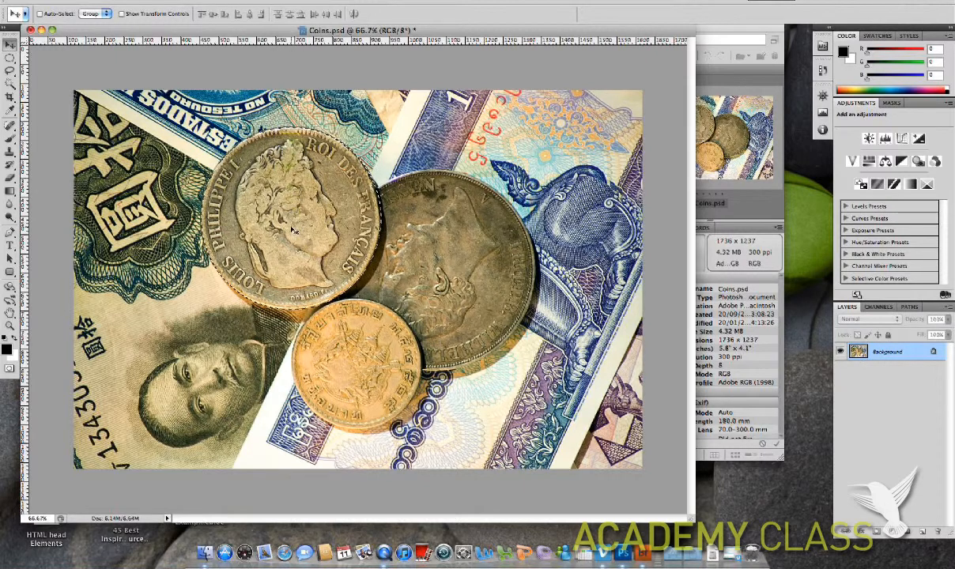
left_click(179, 0)
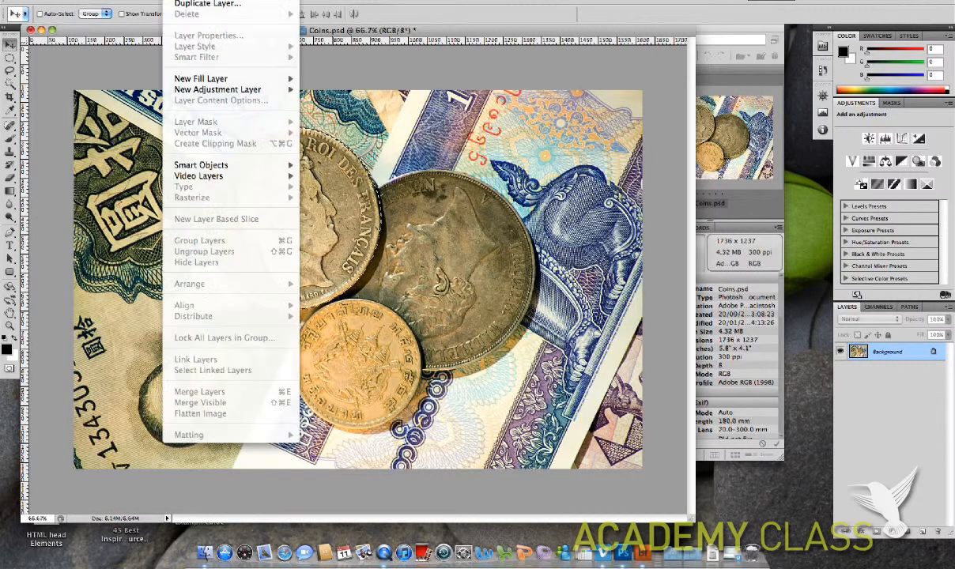
mouse_move(207, 0)
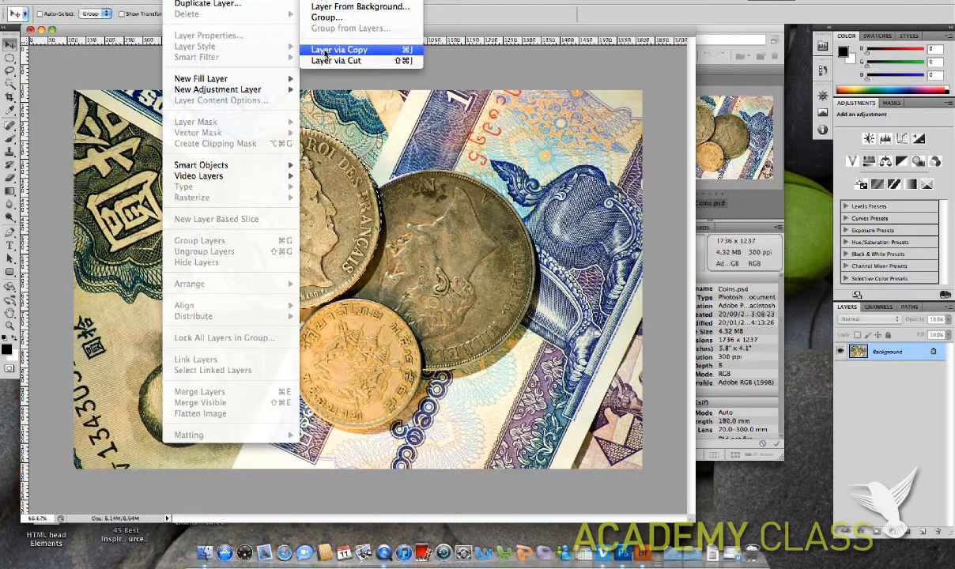
left_click(411, 50)
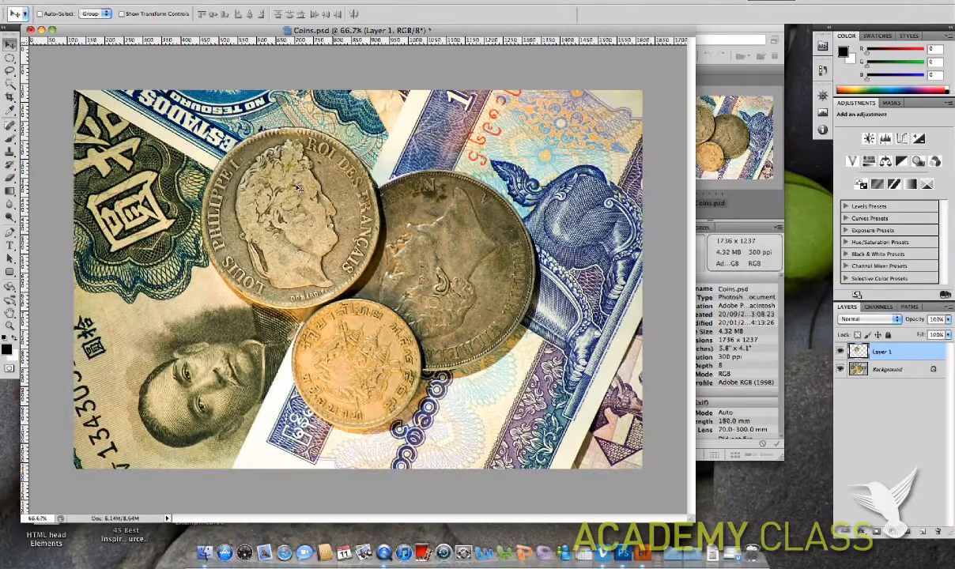
left_click_drag(303, 219, 185, 303)
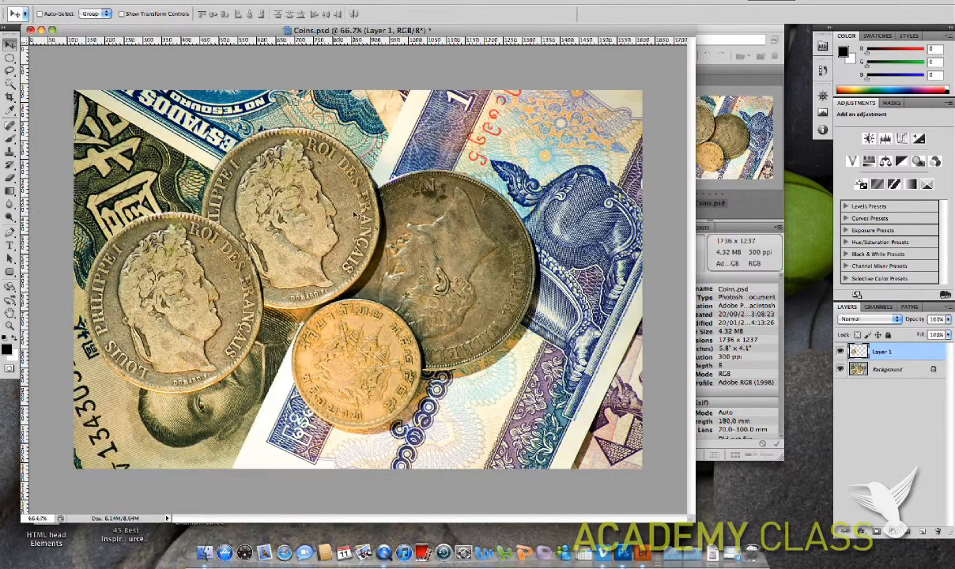
Duplicate Layer 1 within Coins.psd as "Layer 2"
right_click(883, 354)
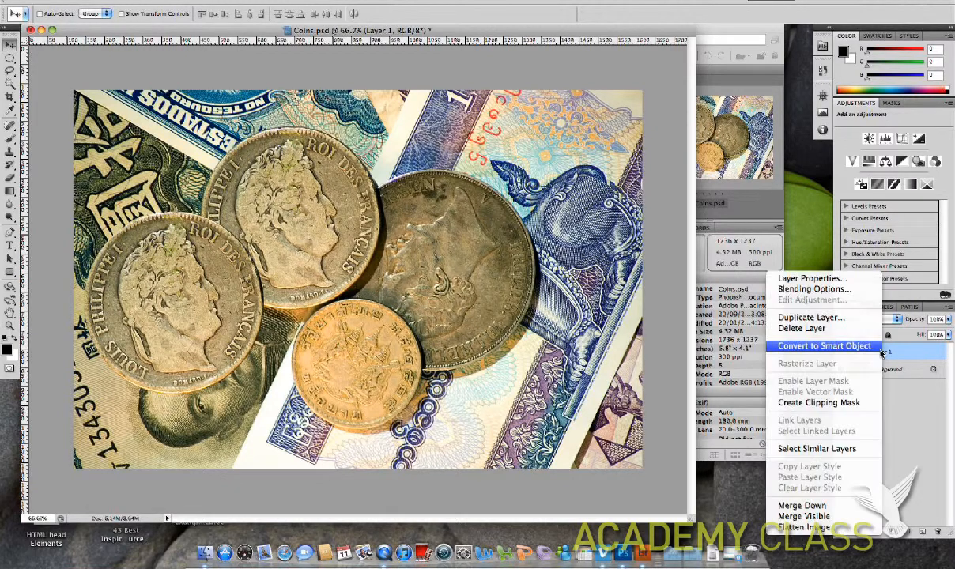
left_click(825, 319)
type("Layer 2")
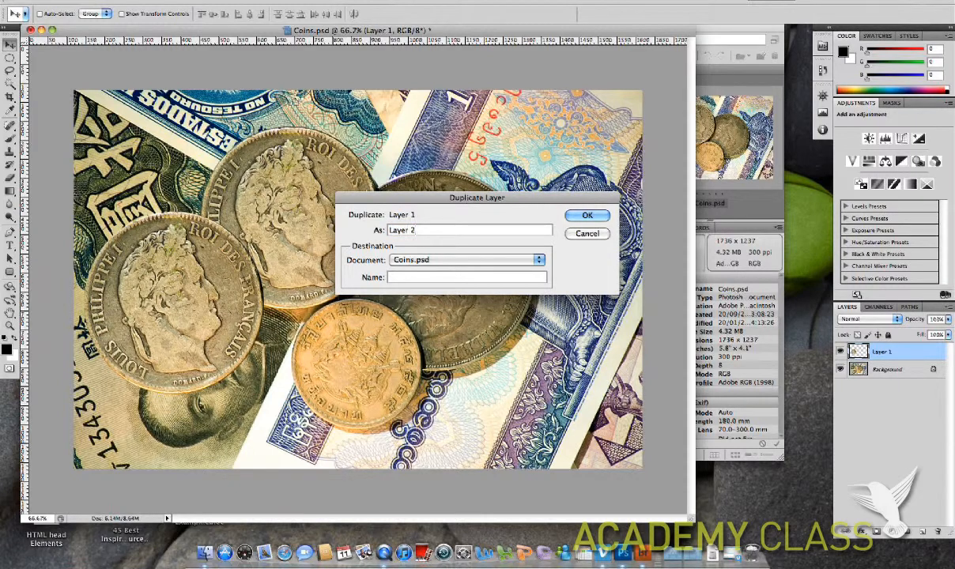
key("Return")
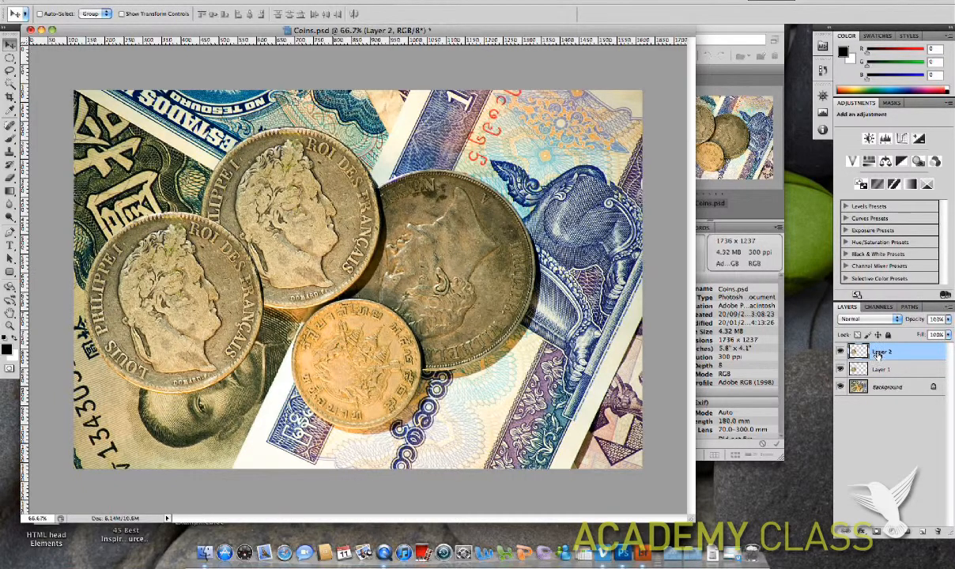
Make three more coin layers by duplicating Layer 2 and its successive copies
left_click_drag(880, 353, 923, 532)
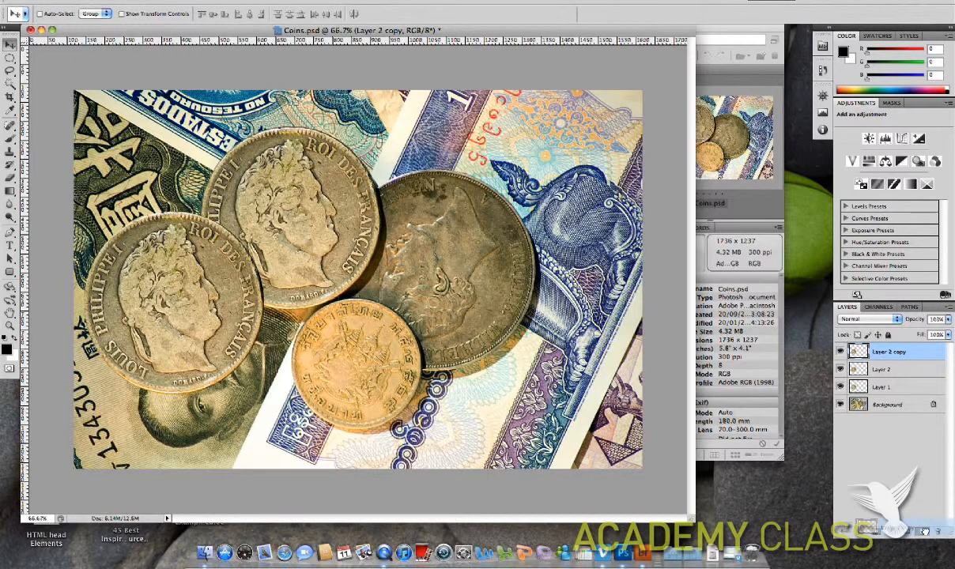
left_click_drag(926, 532, 925, 531)
left_click_drag(896, 349, 923, 531)
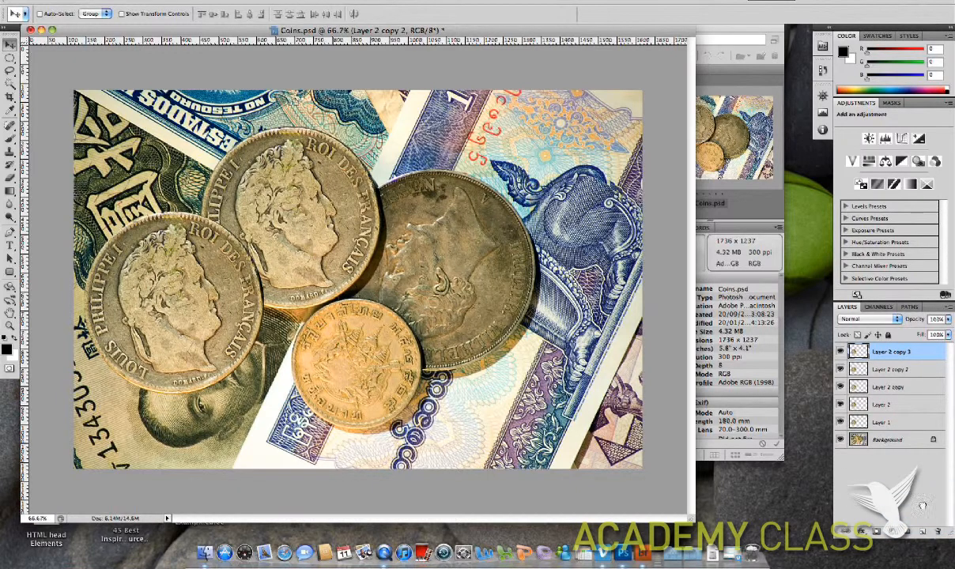
Move the Layer 2 coin to the image's lower-right corner and the Layer 2 copy coin to its upper-right corner
left_click(881, 405)
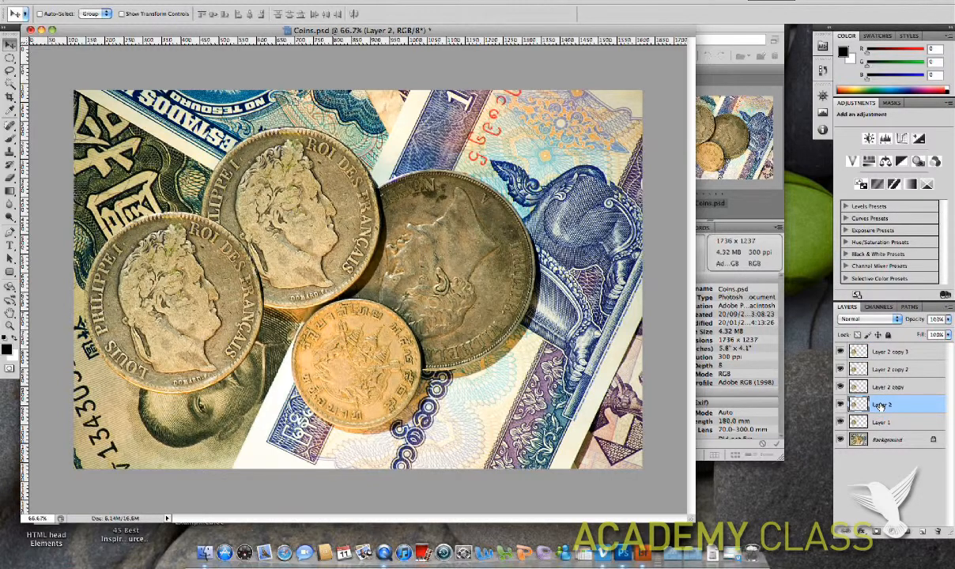
left_click_drag(294, 215, 552, 377)
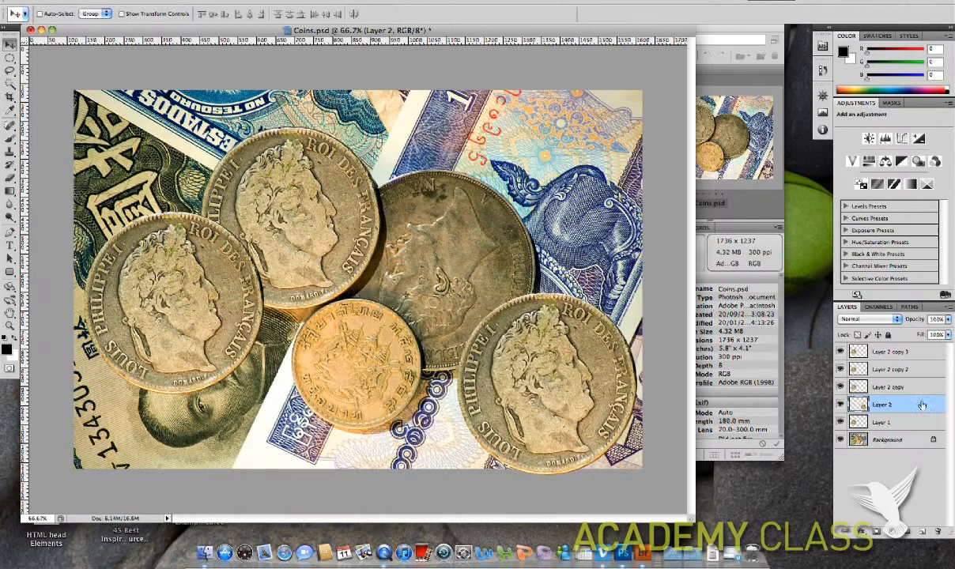
left_click(886, 388)
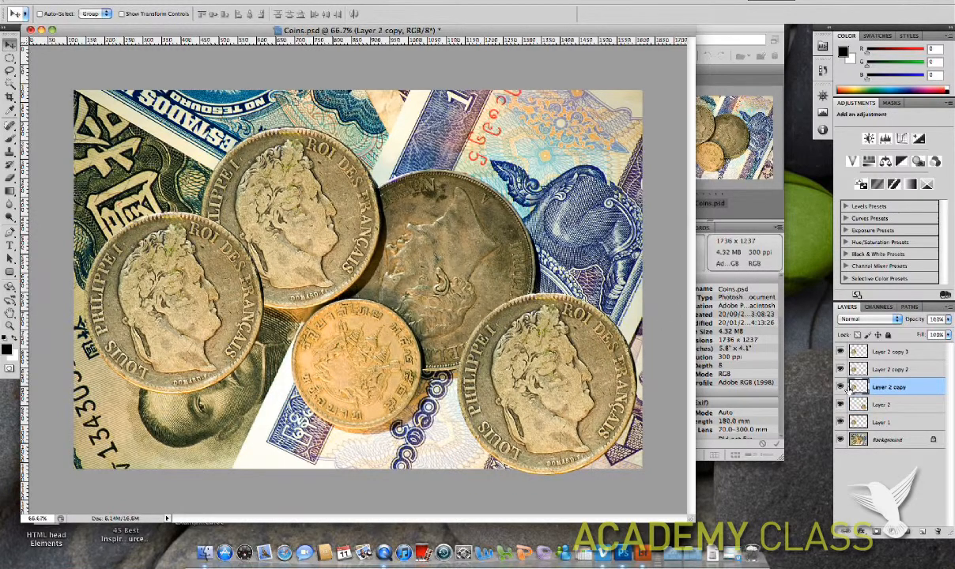
left_click_drag(247, 234, 625, 160)
Move the Layer 2 copy 2 coin below the Layer 1 coin and the Layer 2 copy 3 coin over the image's upper-left corner
left_click(890, 369)
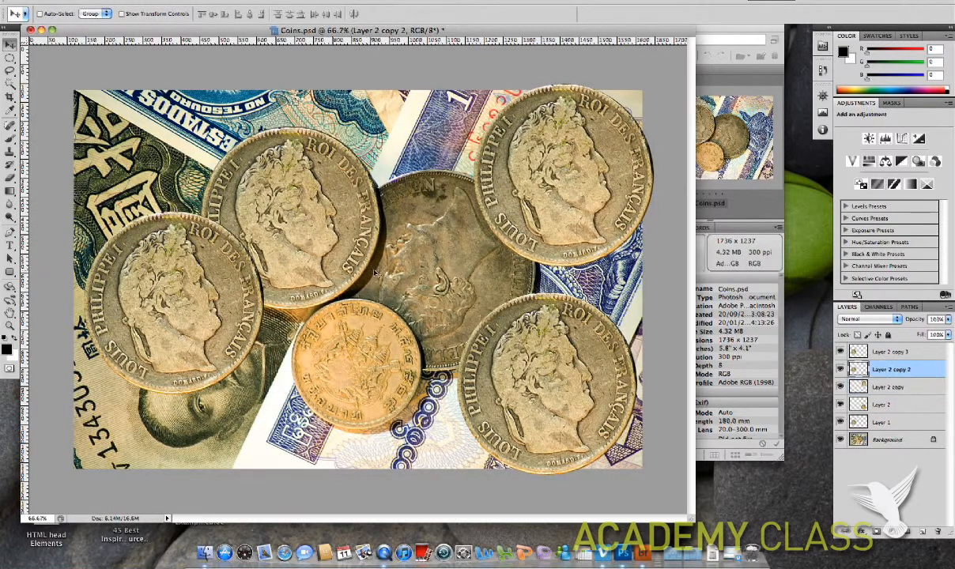
left_click_drag(222, 266, 286, 370)
left_click(886, 351)
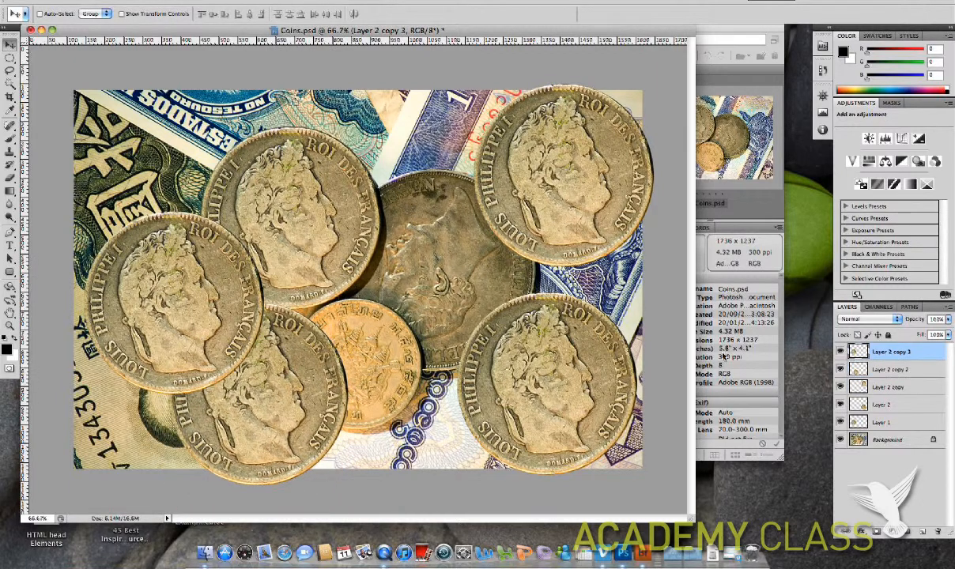
left_click_drag(221, 303, 168, 132)
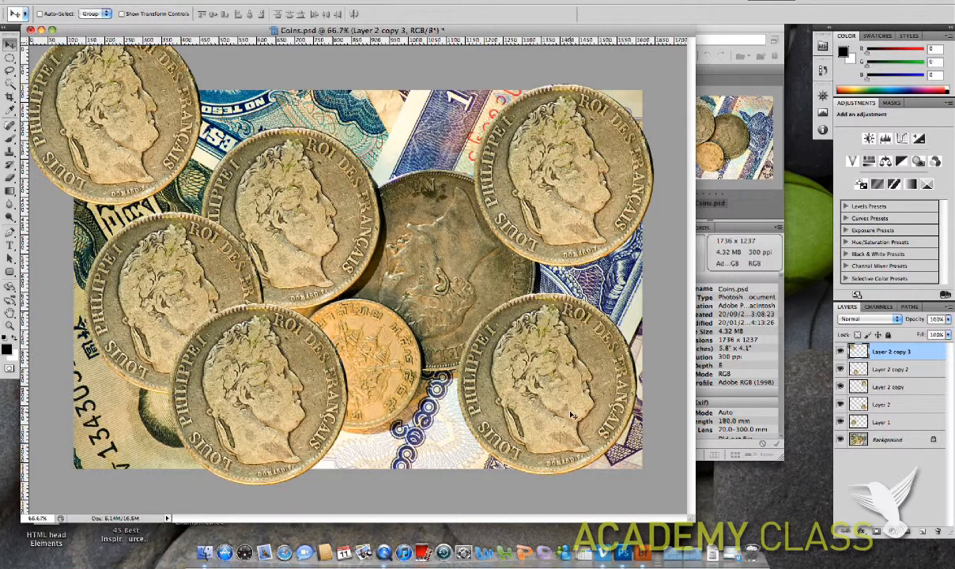
Rotate the Layer 1 coin clockwise by about 131 degrees with Transform > Rotate and apply it
left_click(889, 424)
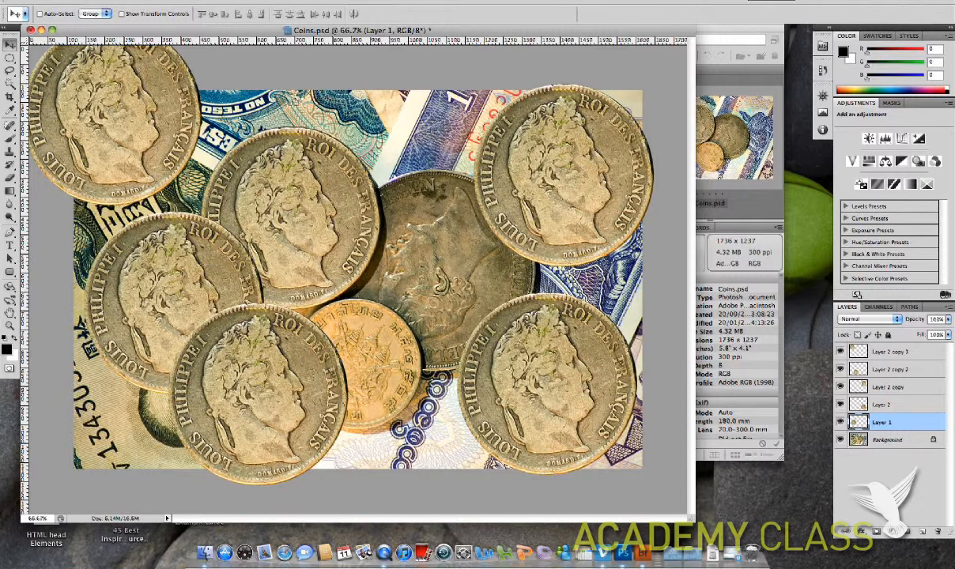
left_click(116, 1)
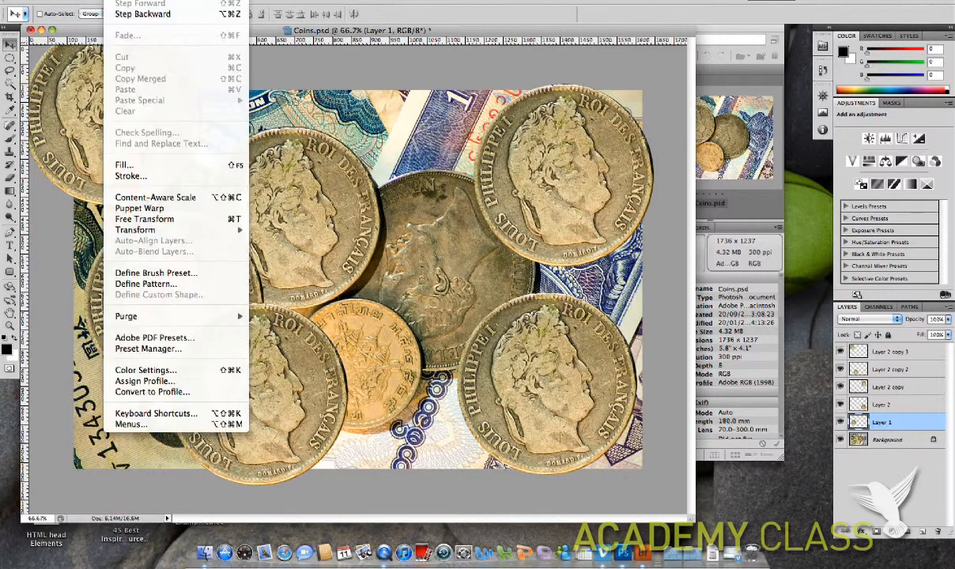
mouse_move(119, 229)
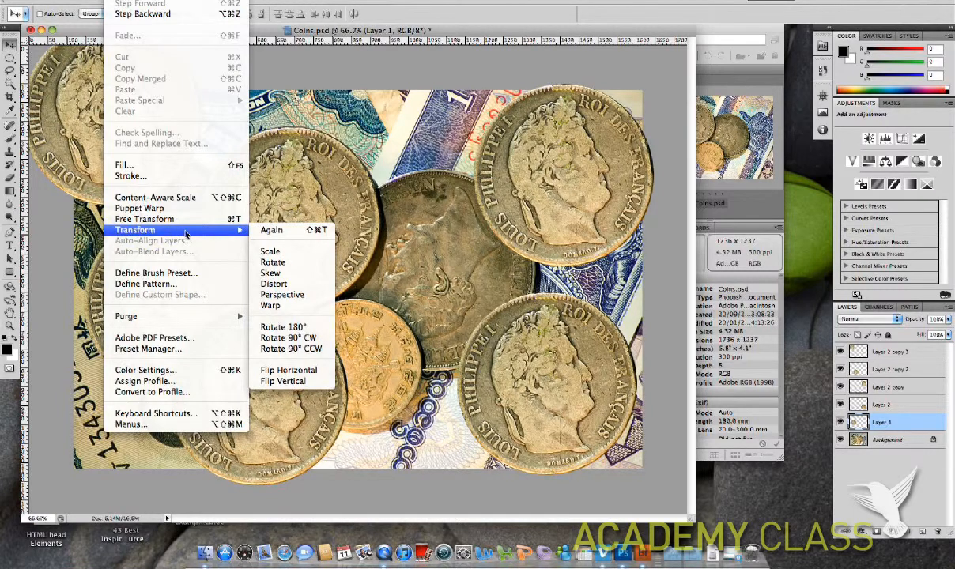
left_click(289, 266)
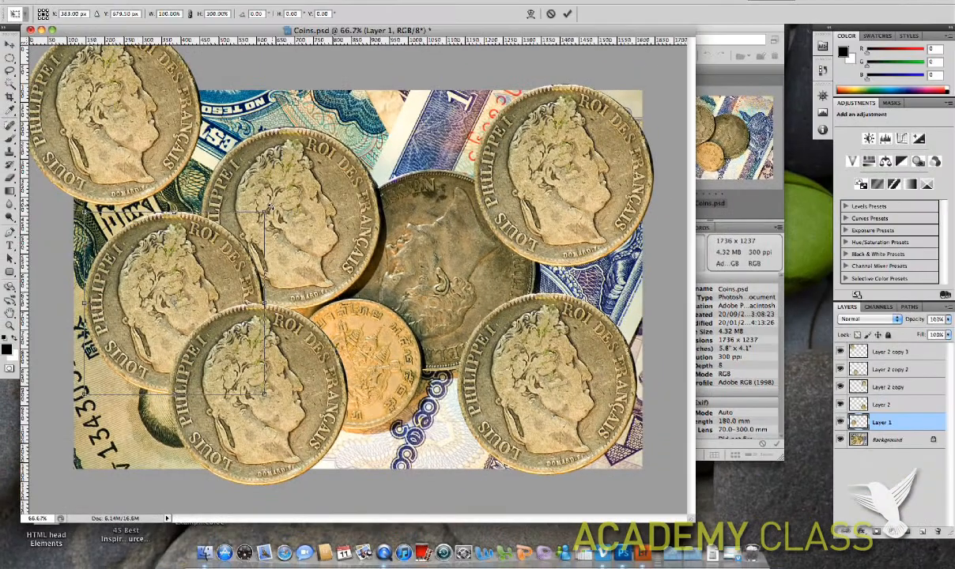
left_click_drag(267, 208, 179, 394)
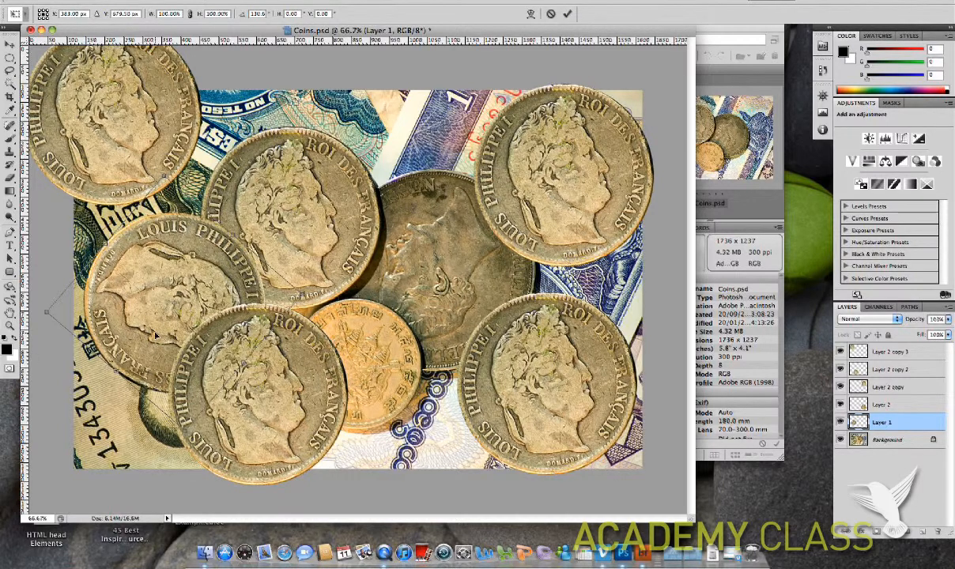
key("Return")
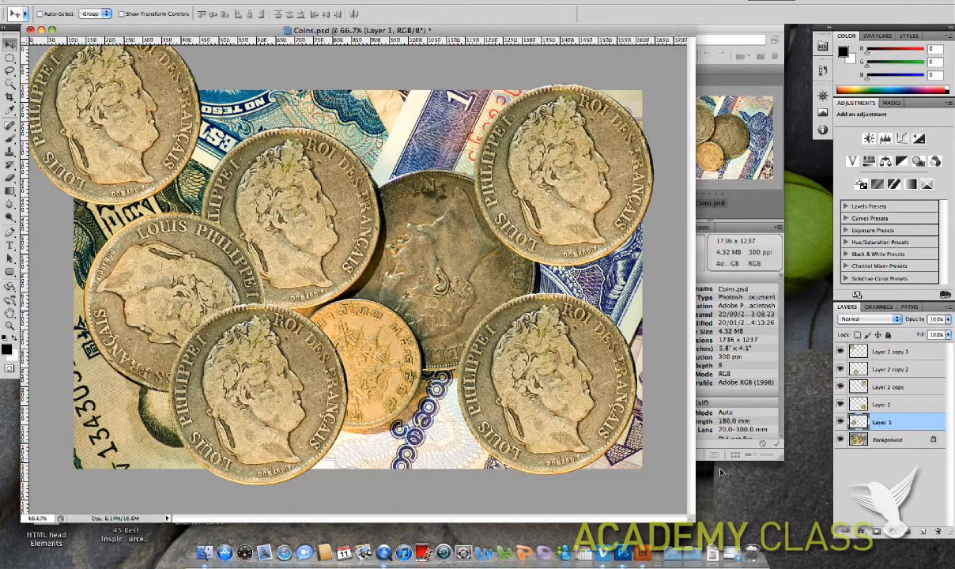
Nudge the Layer 2 coin slightly up and left, and rotate it counterclockwise by more than a quarter turn with Free Transform
left_click(909, 407)
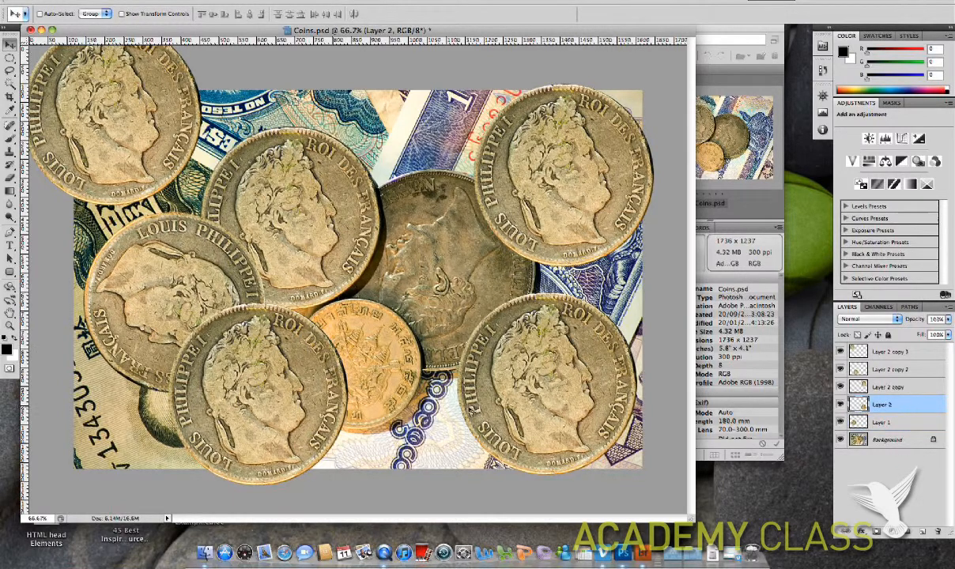
left_click_drag(294, 388, 277, 411)
left_click_drag(476, 409, 490, 401)
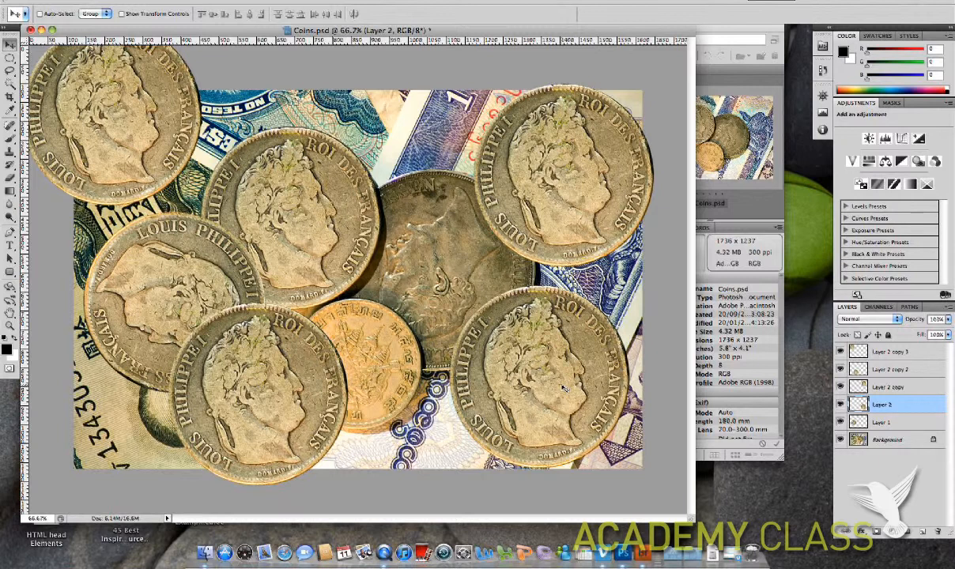
key("ctrl+t")
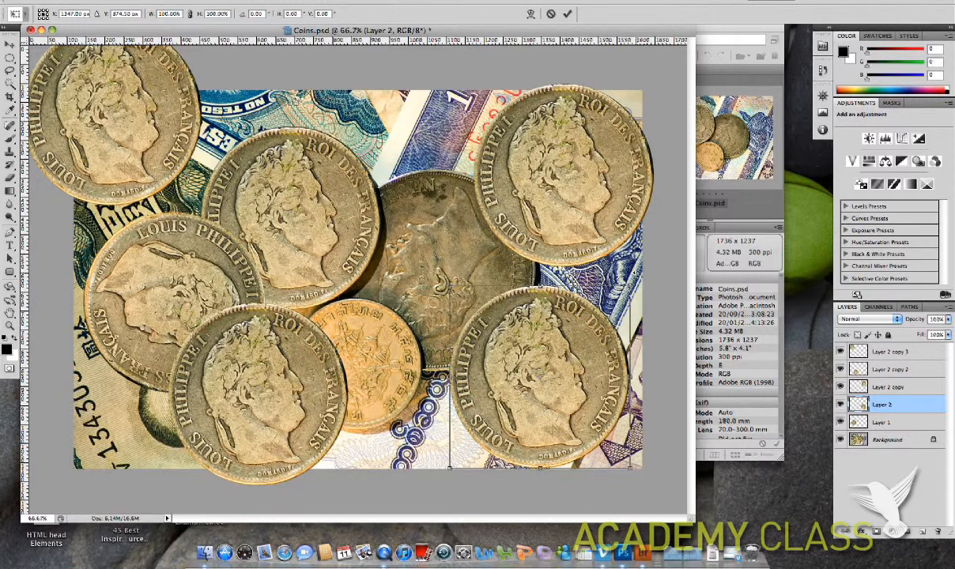
left_click_drag(444, 289, 469, 484)
key("Return")
Rotate the Layer 2 copy coin clockwise by about 83 degrees with Free Transform
left_click(879, 384)
key("ctrl+t")
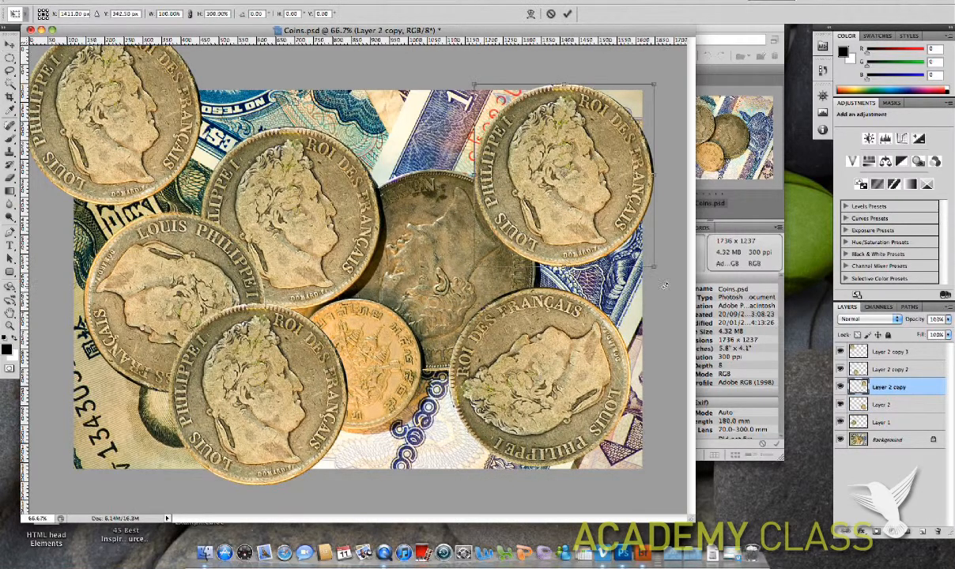
left_click_drag(631, 281, 481, 276)
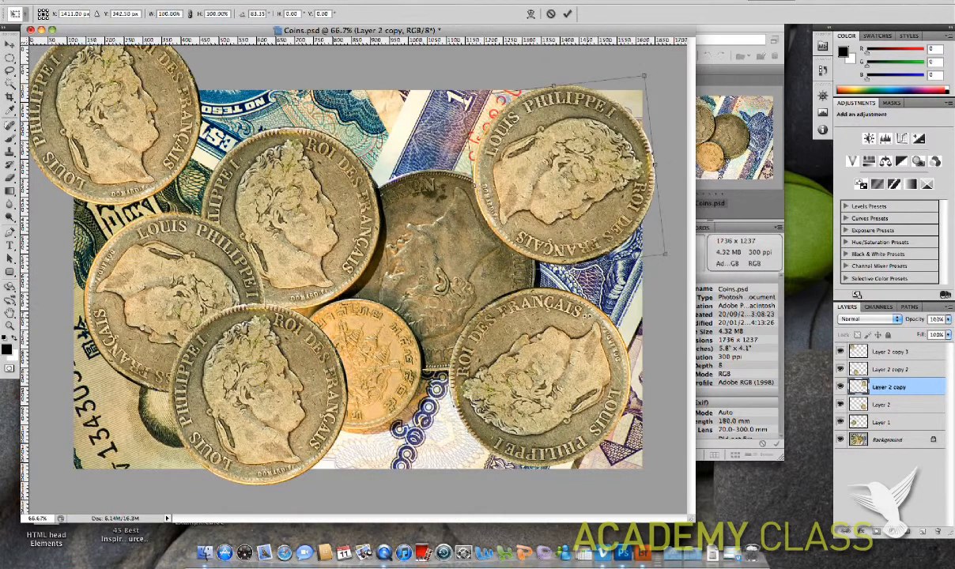
key("Return")
Rotate the Layer 2 copy 2 coin clockwise by roughly a quarter turn with Free Transform
key("ctrl+j")
key("ctrl+t")
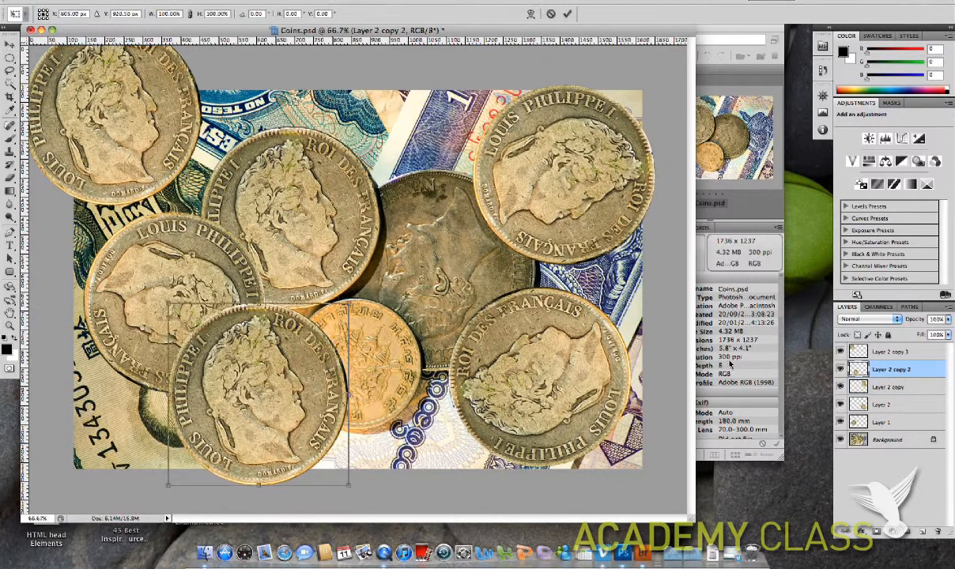
left_click_drag(344, 275, 308, 510)
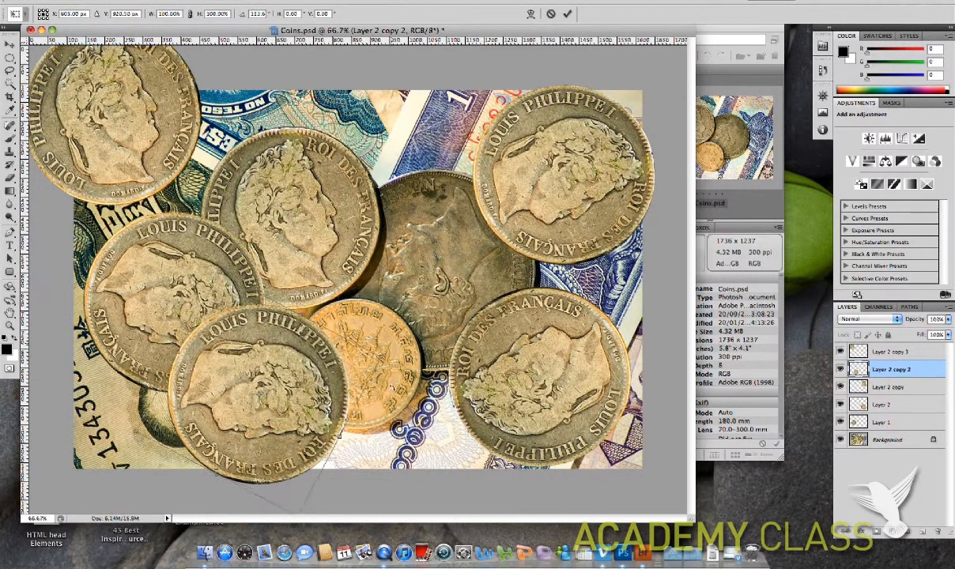
key("Return")
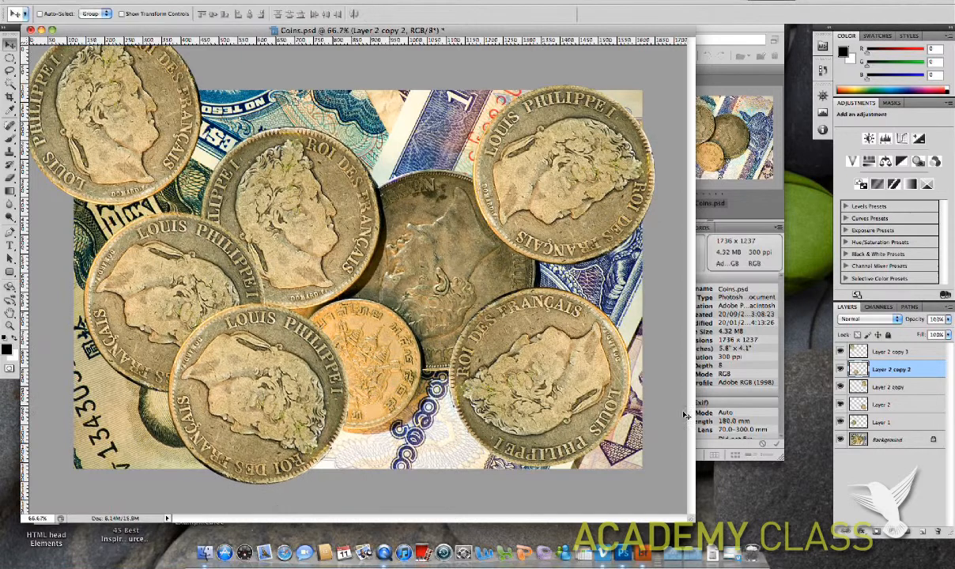
Rotate the Layer 2 copy 3 coin counterclockwise by about 8 degrees with Free Transform
left_click(887, 353)
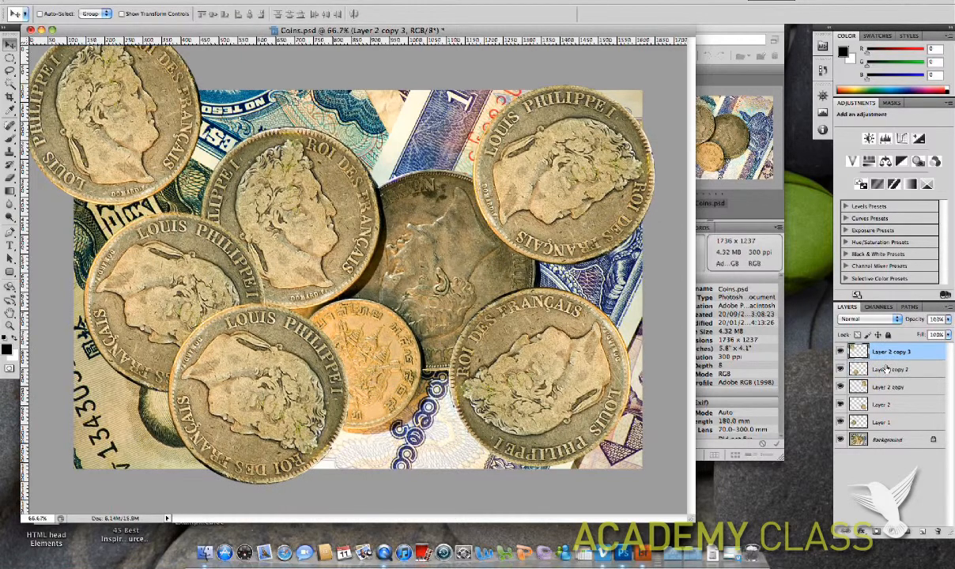
key("ctrl+t")
left_click_drag(207, 199, 227, 190)
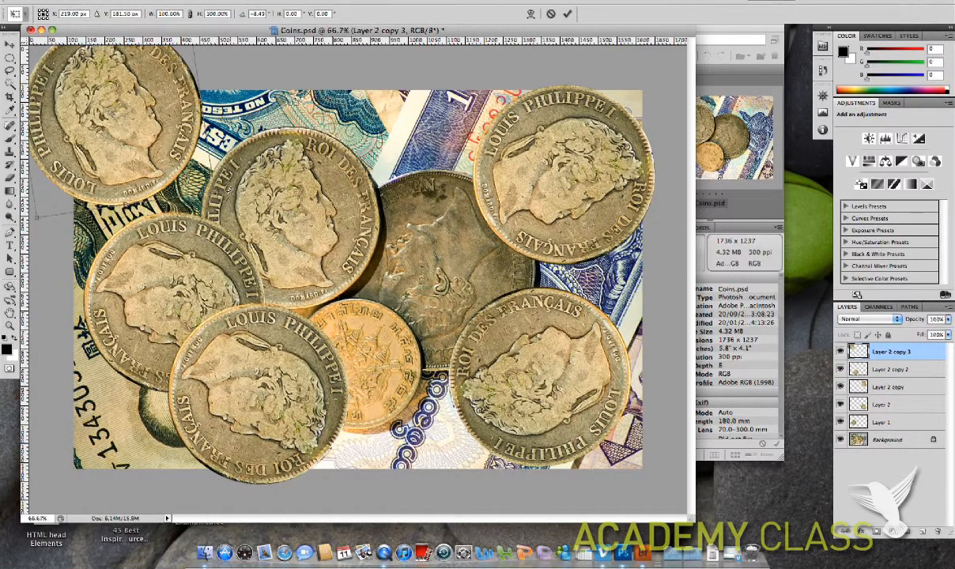
key("Return")
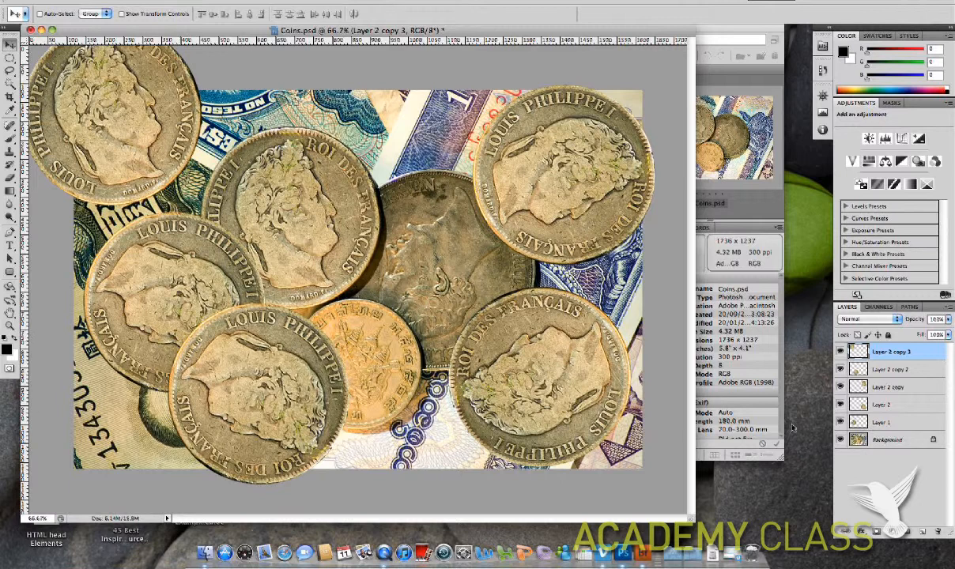
Add a Drop Shadow layer style to the Layer 2 copy coin and keep that coin uncovered while its settings are open
left_click(885, 389)
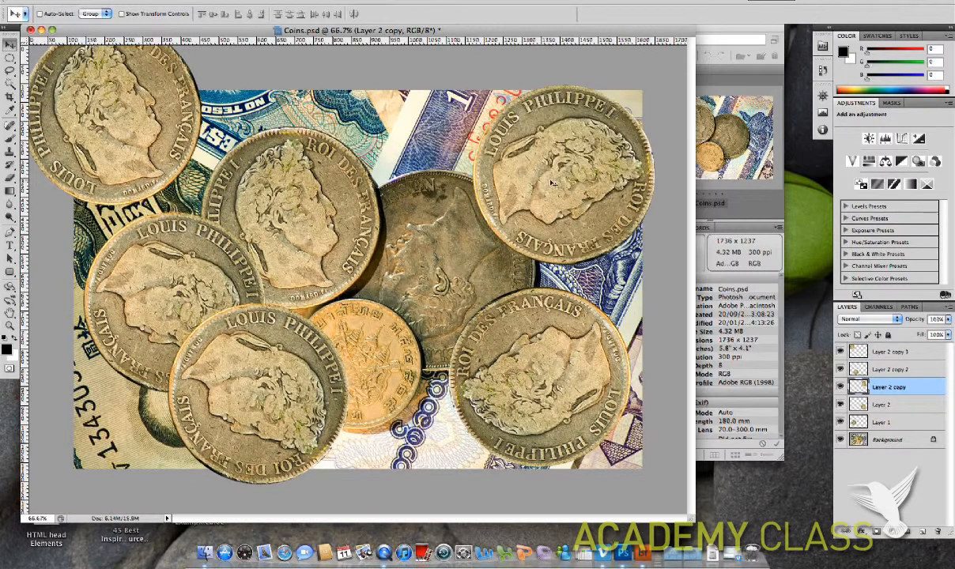
left_click(840, 388)
left_click(840, 387)
left_click(863, 532)
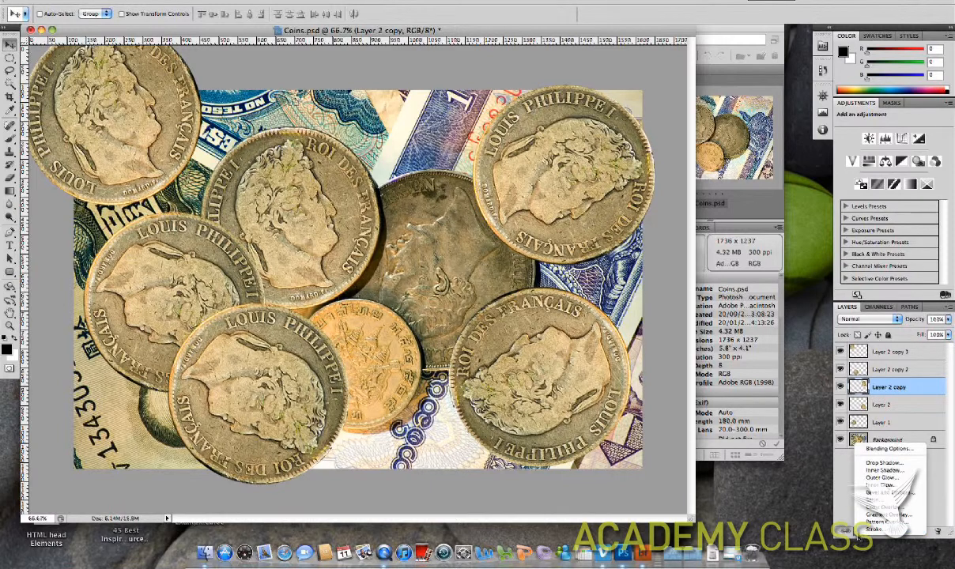
left_click(875, 464)
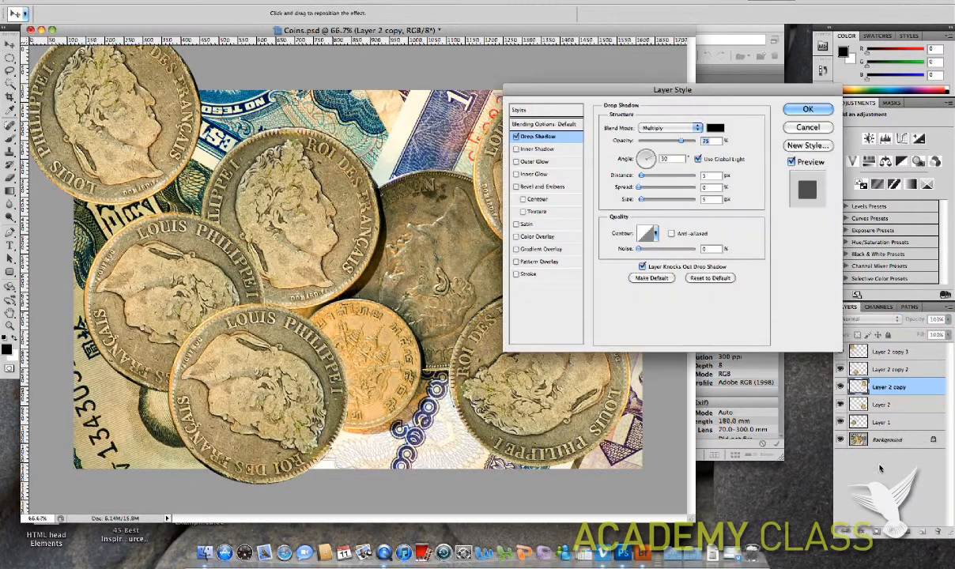
left_click_drag(757, 91, 335, 191)
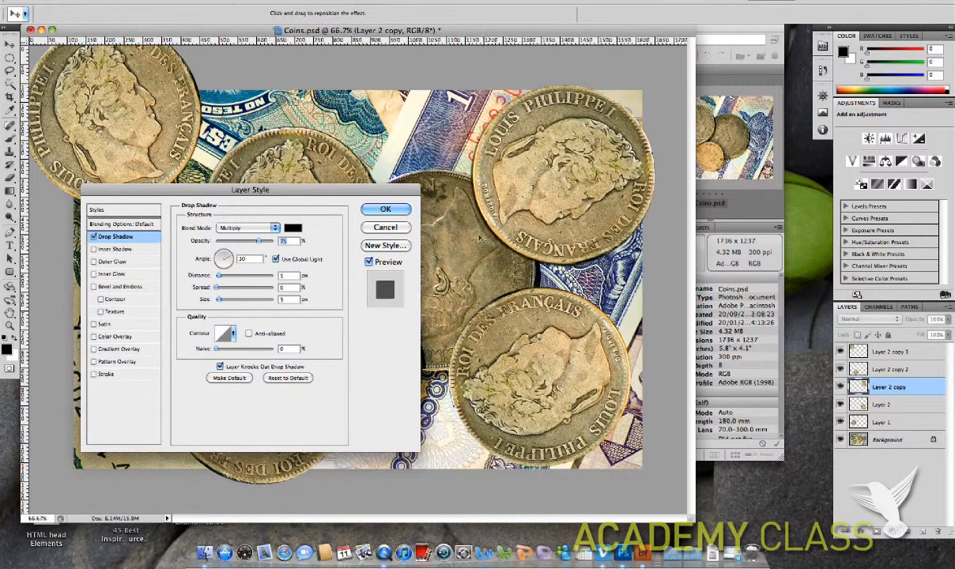
Set the drop shadow's angle to 127 degrees, distance to 20 px, spread to 22% and size to 2 px
mouse_move(226, 250)
left_mouse_down()
mouse_move(205, 239)
mouse_move(213, 252)
left_mouse_up()
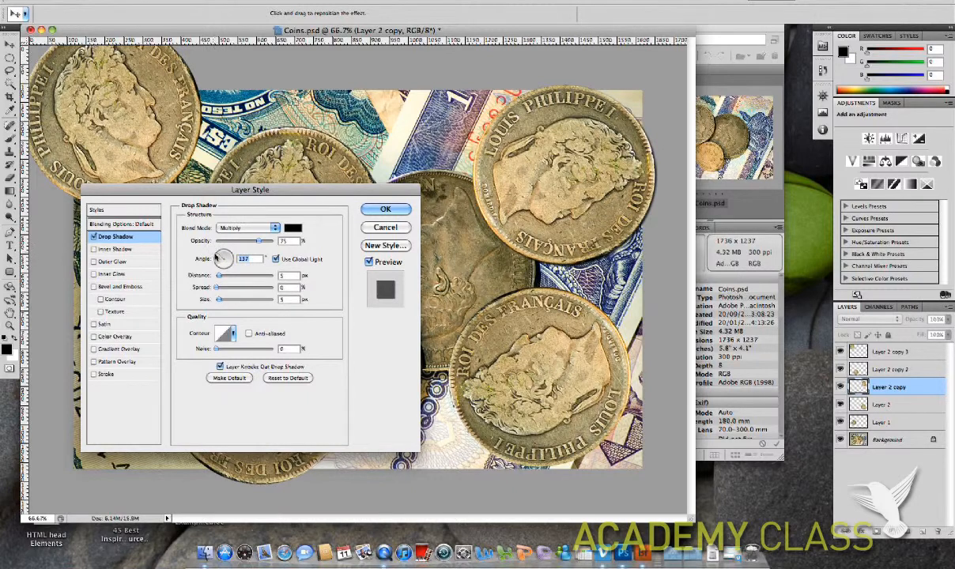
mouse_move(225, 263)
left_mouse_down()
mouse_move(218, 253)
mouse_move(220, 261)
left_mouse_up()
left_click_drag(323, 194, 284, 196)
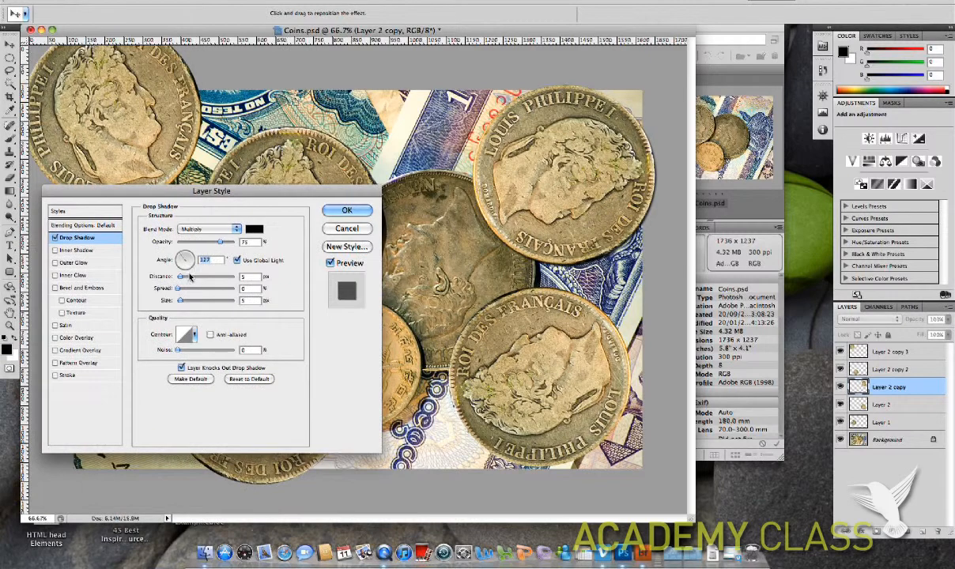
left_click_drag(180, 277, 189, 282)
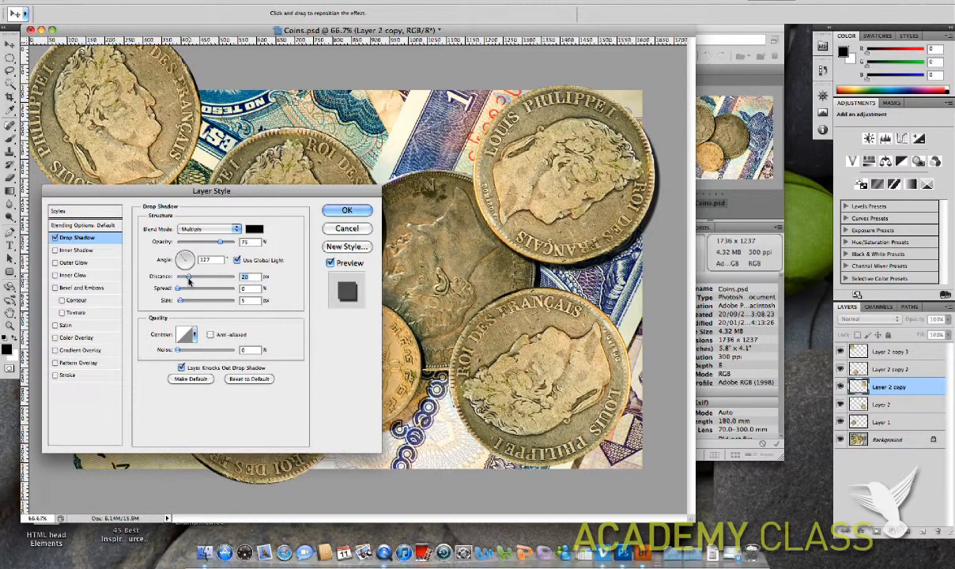
left_click(180, 289)
mouse_move(180, 289)
left_mouse_down()
mouse_move(209, 291)
mouse_move(188, 290)
mouse_move(182, 307)
left_mouse_up()
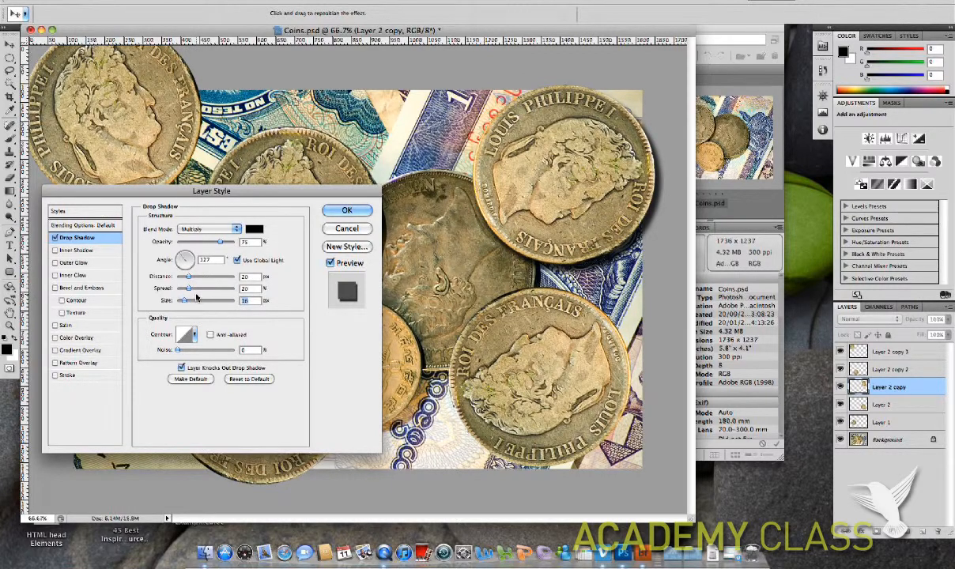
left_click_drag(238, 191, 346, 167)
left_click_drag(239, 281, 234, 280)
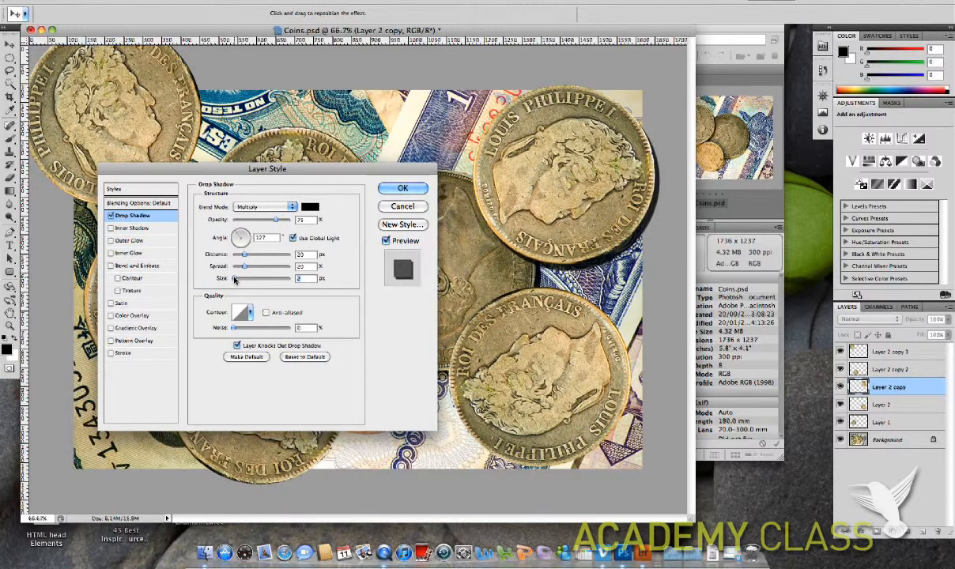
left_click_drag(245, 268, 251, 268)
Set the drop shadow's angle to 138 degrees and its distance to 21 px
left_click_drag(394, 173, 490, 122)
left_click_drag(346, 219, 343, 219)
left_click_drag(424, 120, 425, 267)
left_click_drag(334, 329, 343, 350)
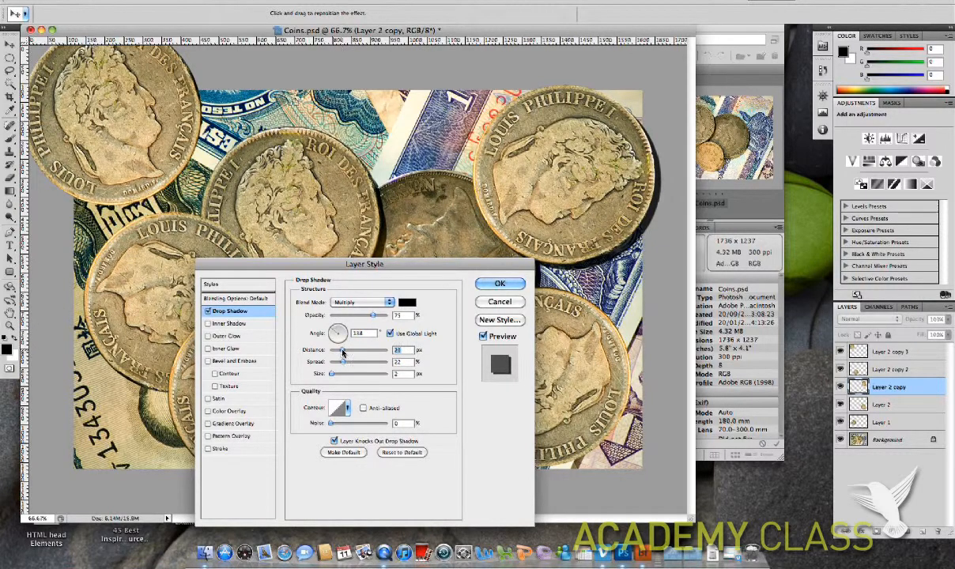
Set the drop shadow's colour to brown #494121, sampled from the shadow beside the middle coin in the photo, and apply the layer style
left_click_drag(363, 264, 434, 299)
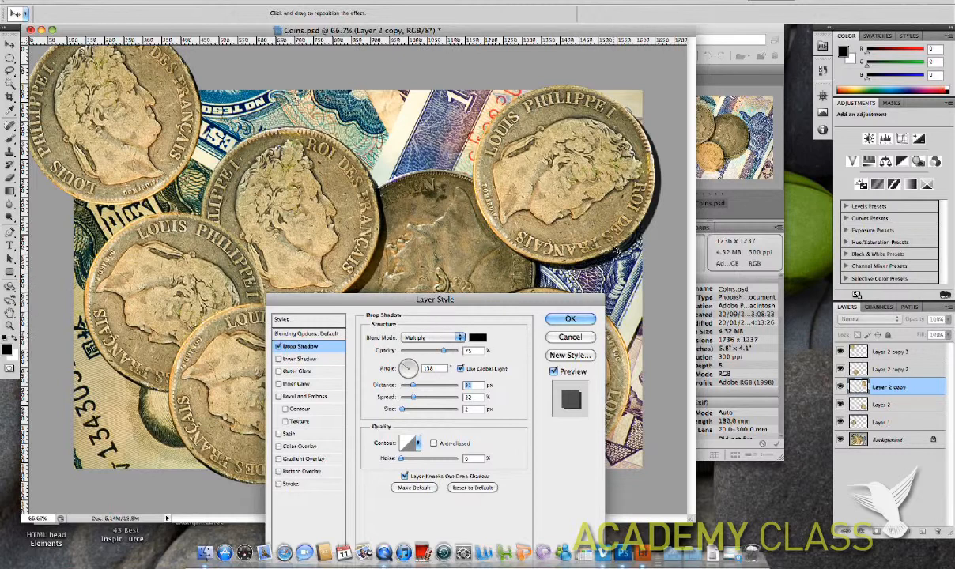
left_click(478, 338)
left_click_drag(429, 149, 599, 156)
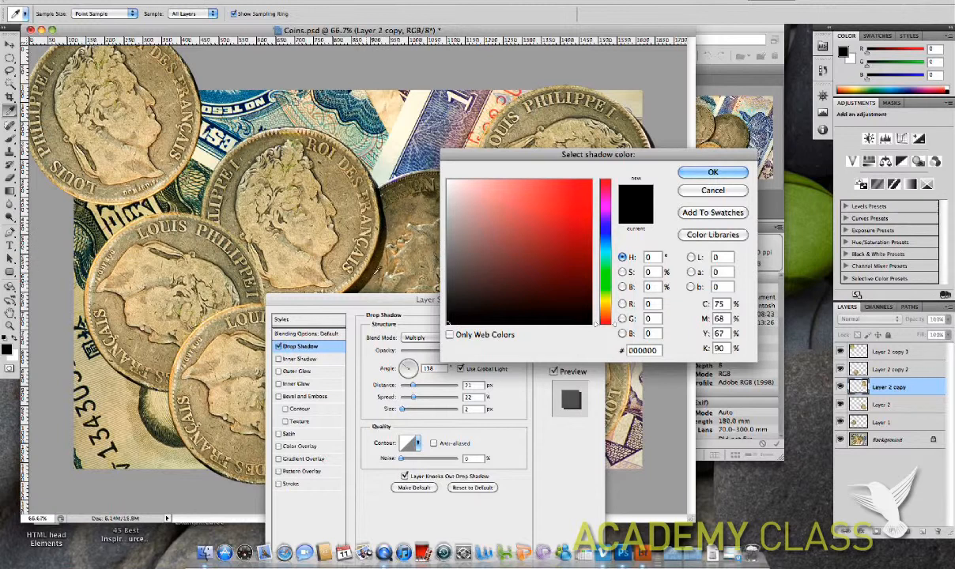
left_click(371, 263)
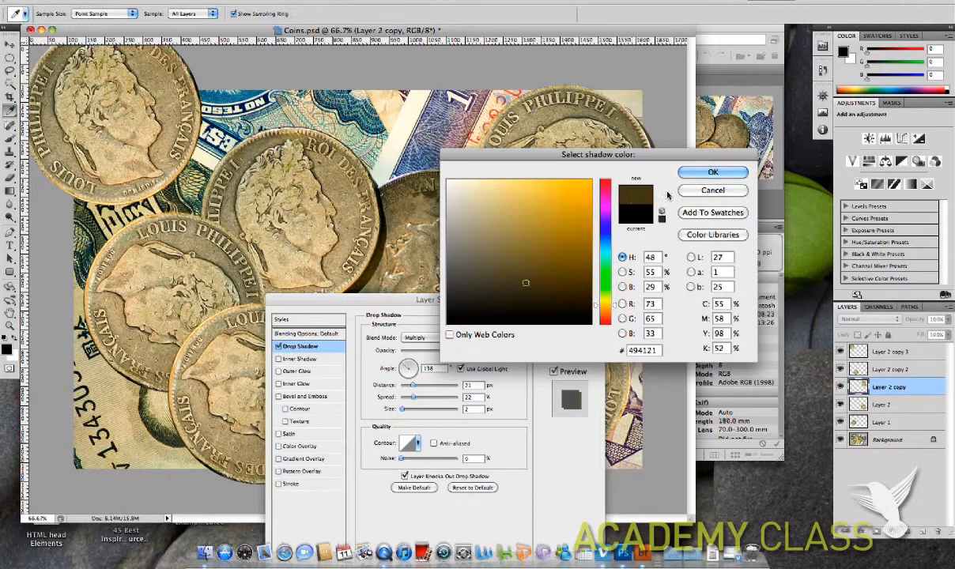
left_click_drag(625, 154, 248, 324)
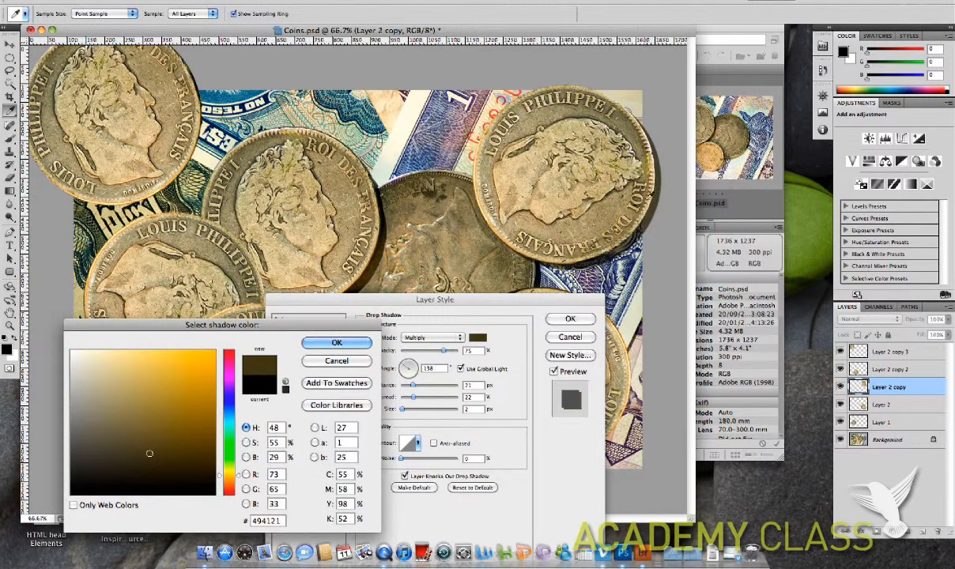
left_click(336, 342)
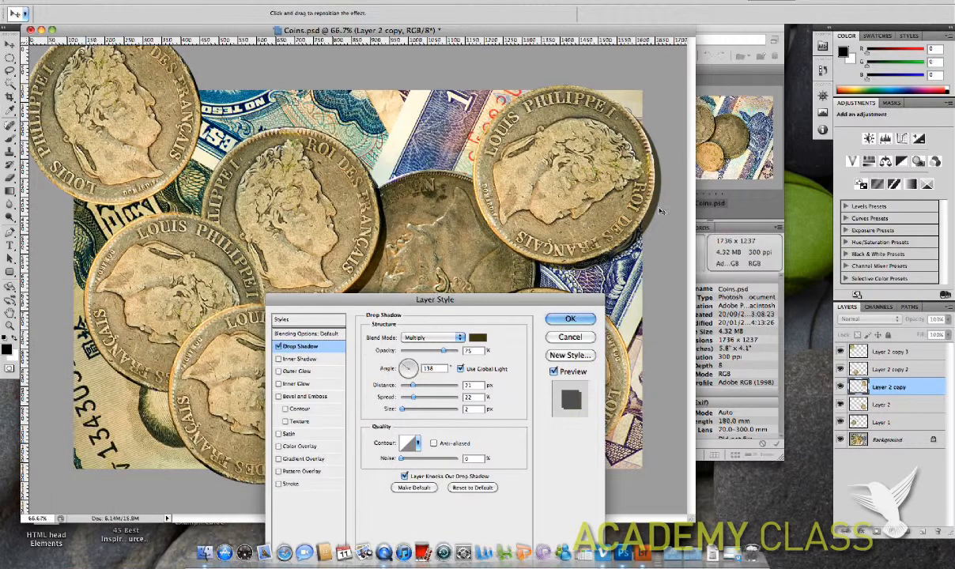
left_click(571, 319)
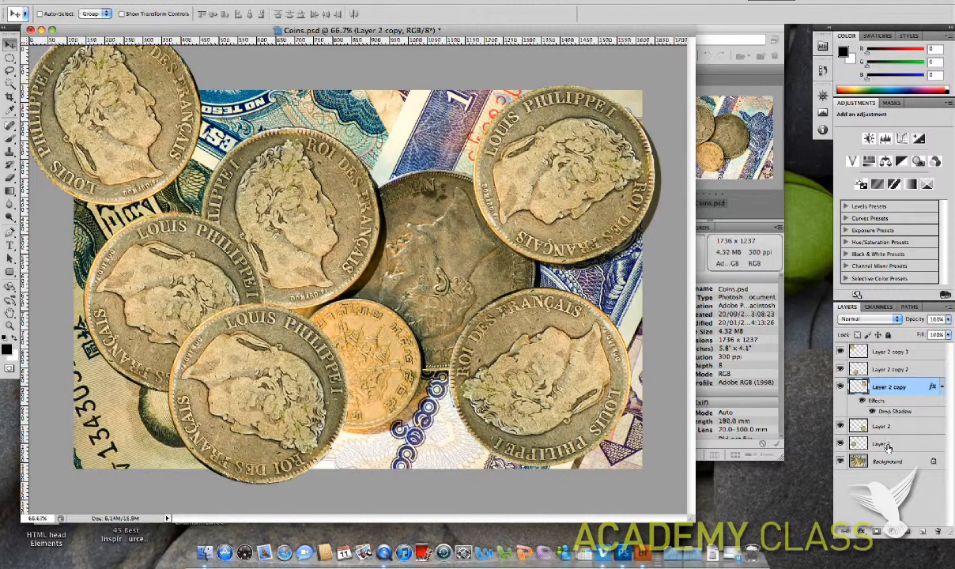
Copy the layer style from Layer 2 copy and paste it onto Layer 2 copy 3, Layer 2 copy 2, Layer 2 and Layer 1
right_click(892, 391)
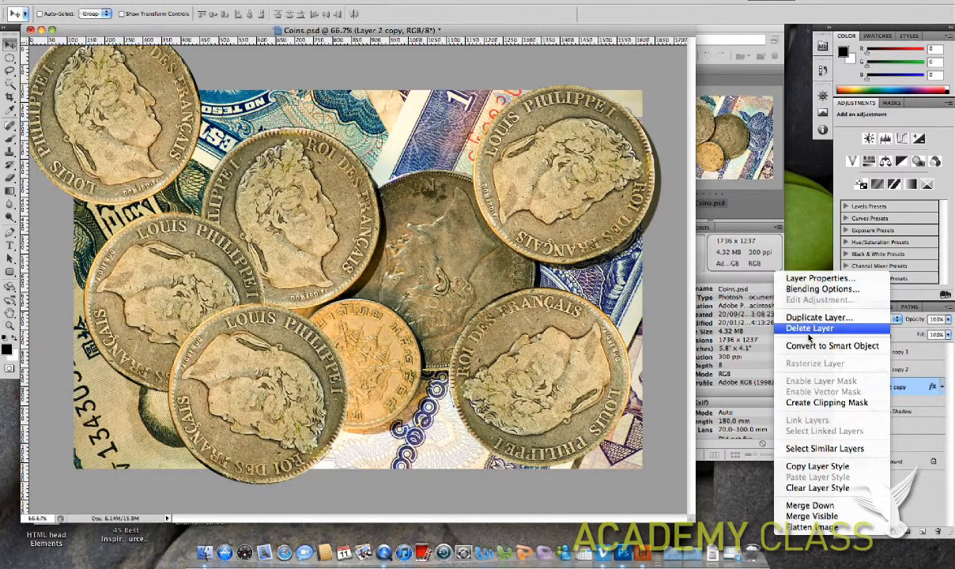
left_click(818, 468)
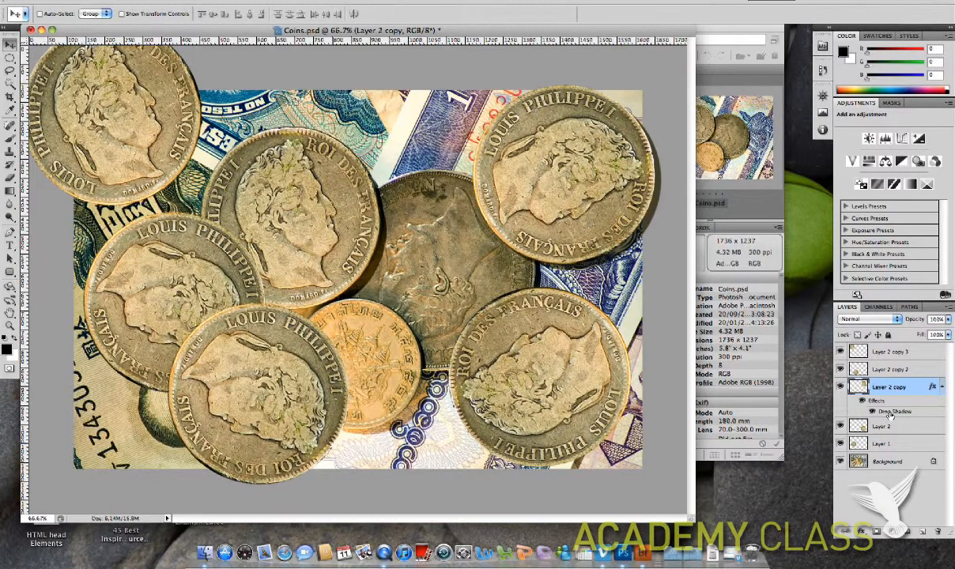
left_click(894, 353)
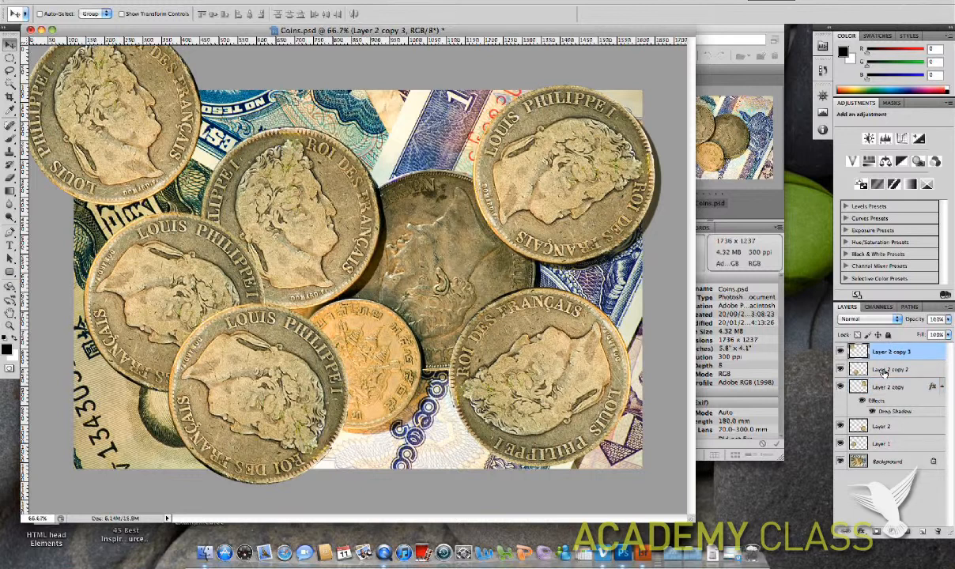
left_click(886, 371, "super")
left_click(885, 427, "super")
left_click(888, 445, "super")
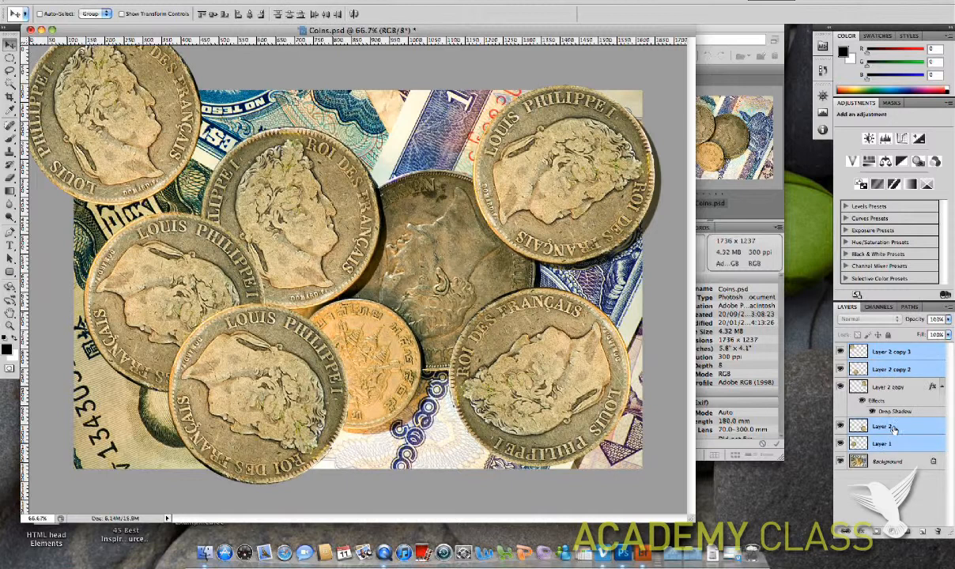
right_click(887, 370)
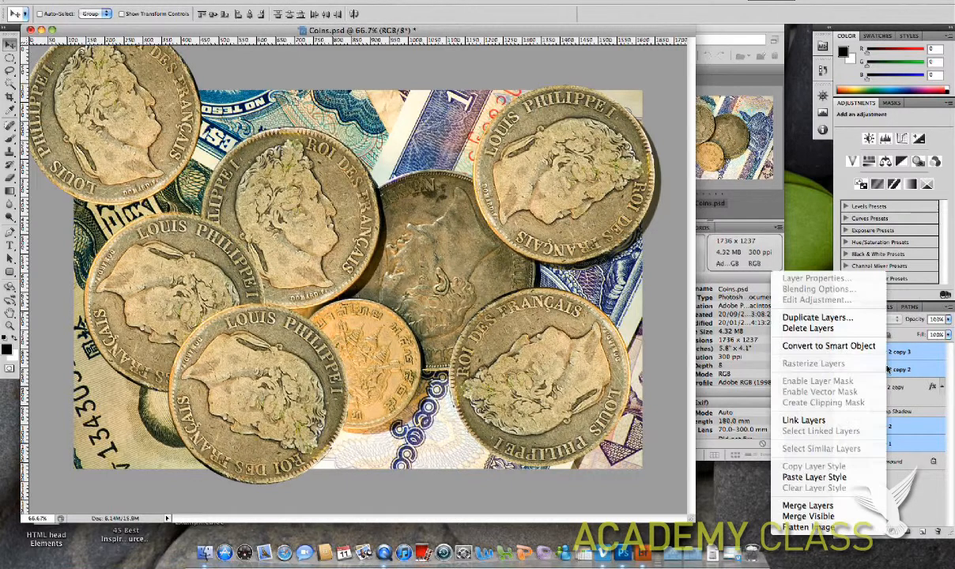
left_click(807, 477)
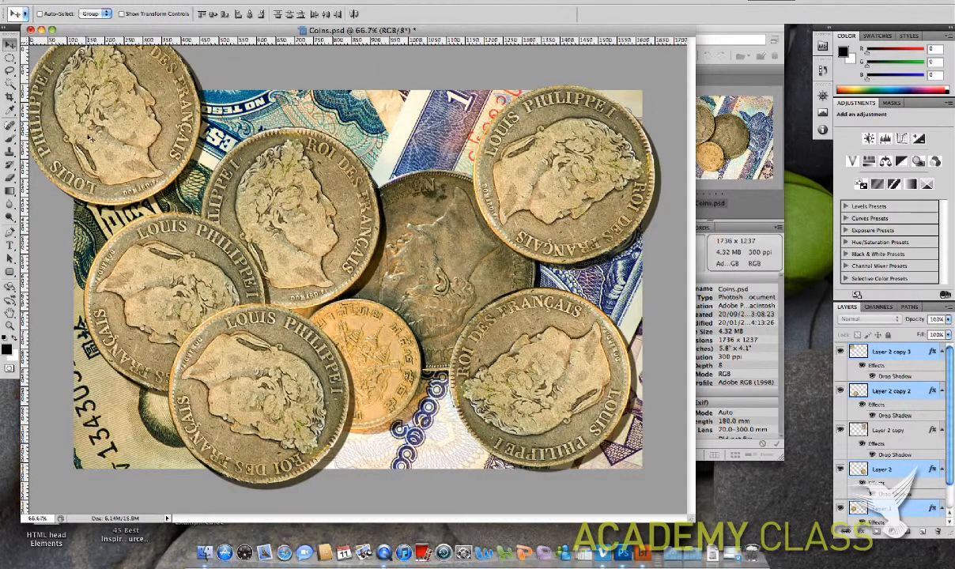
Clear the Crop tool's fixed width and crop the canvas to the edges of the background photo, trimming the surrounding empty area and overhanging coins
left_click(11, 98)
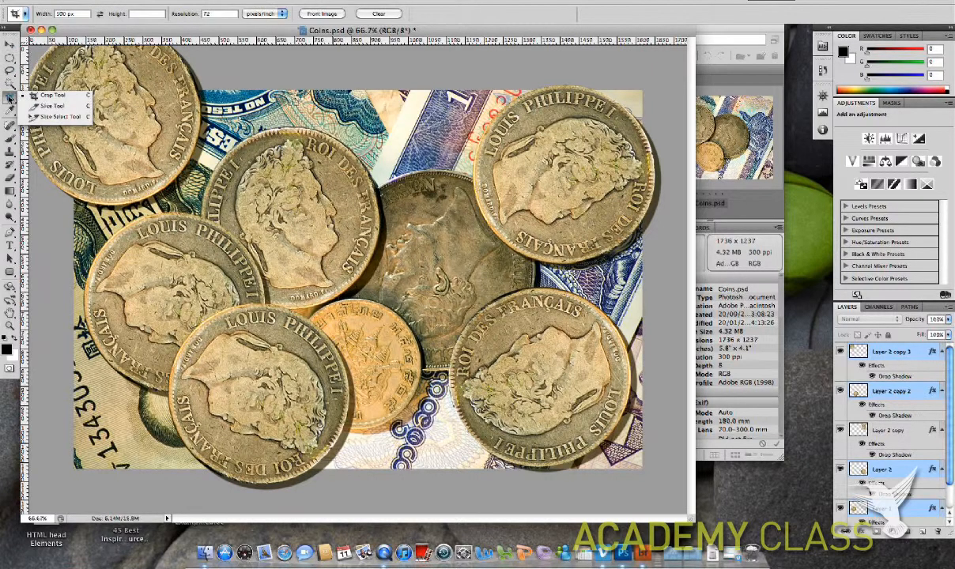
left_click_drag(76, 13, 38, 15)
key("BackSpace")
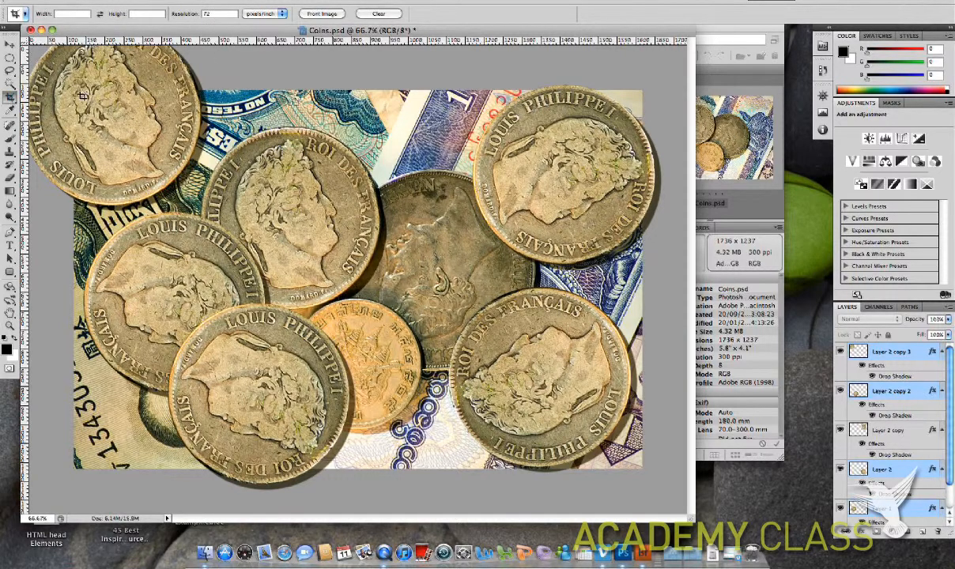
left_click_drag(77, 95, 643, 469)
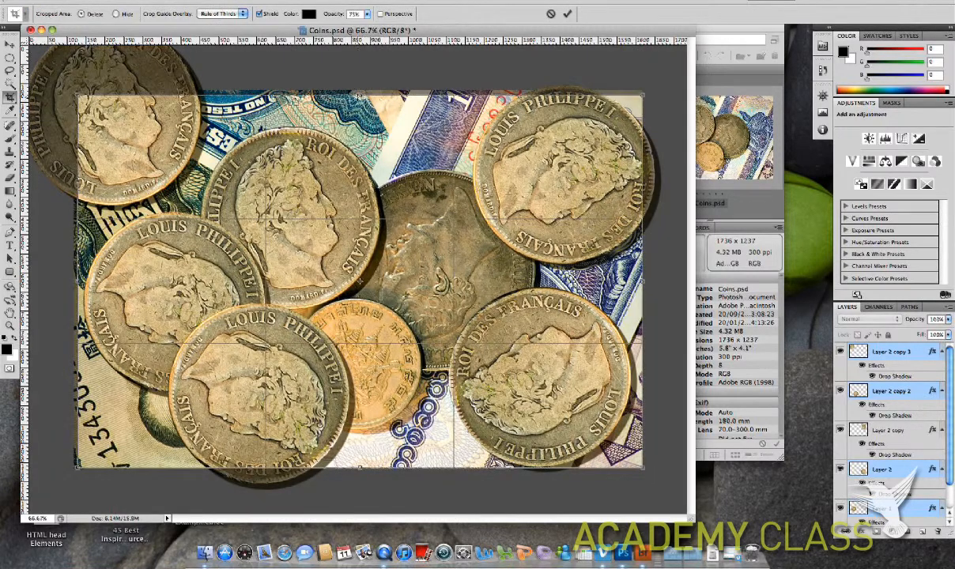
left_click_drag(360, 95, 360, 91)
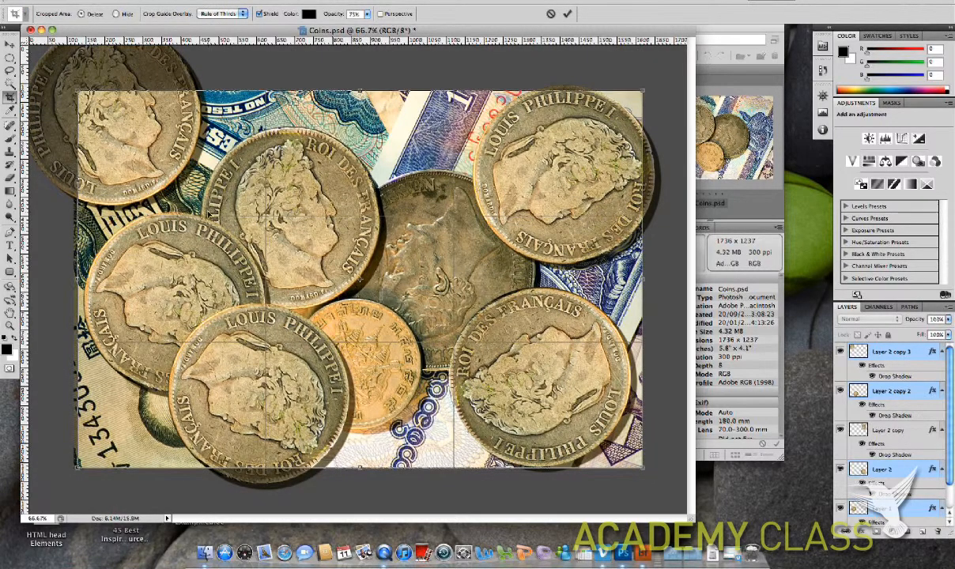
left_click_drag(77, 280, 75, 280)
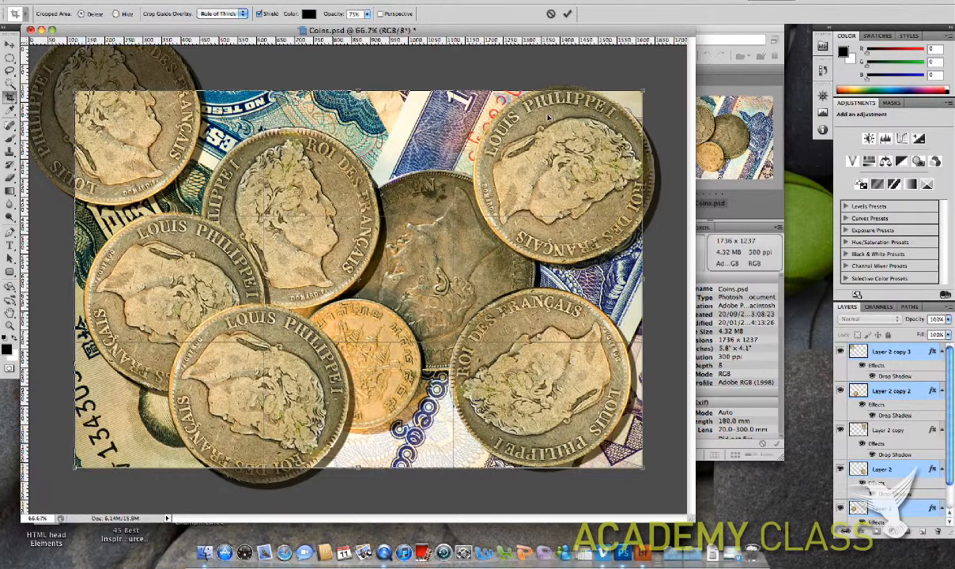
key("Return")
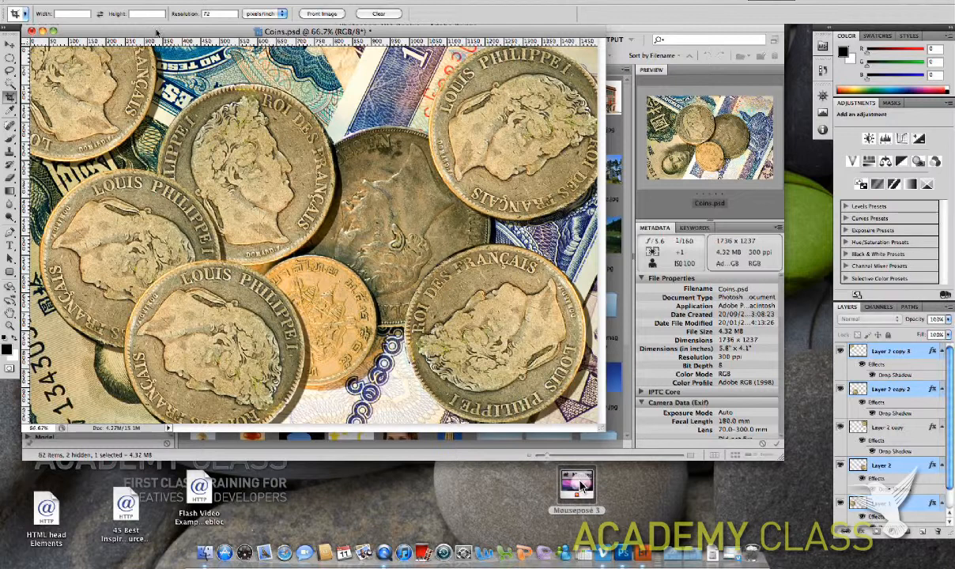
left_click(9, 45)
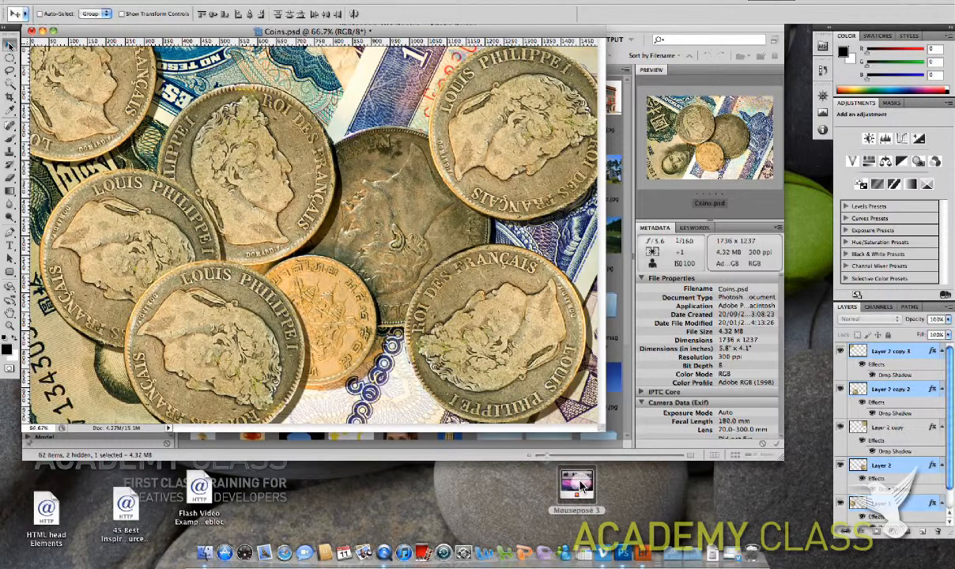